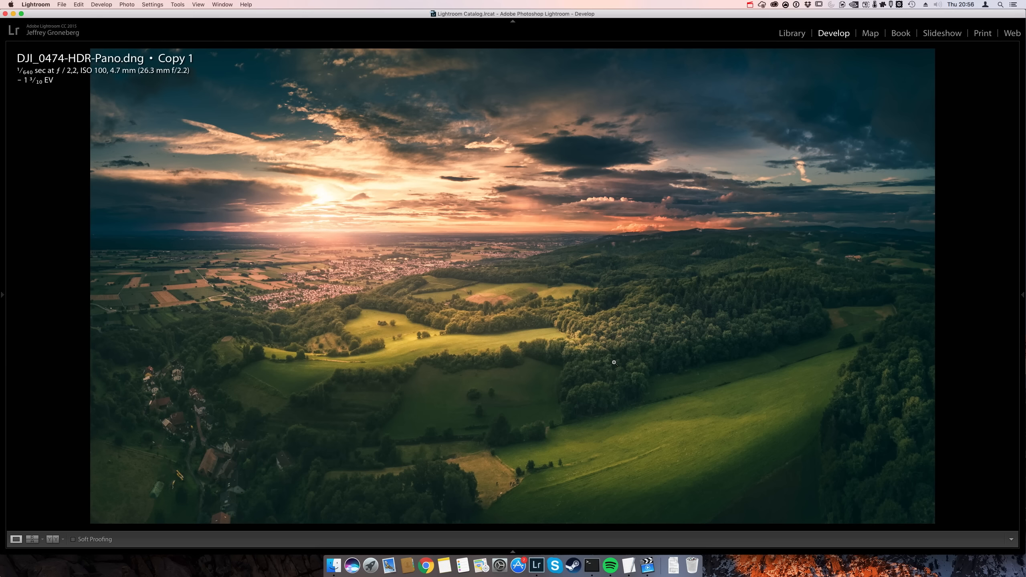
- Show the hidden side panels and the filmstrip around the photo, and look over the develop presets
{"action": "left_click", "coordinate": [3, 294]}
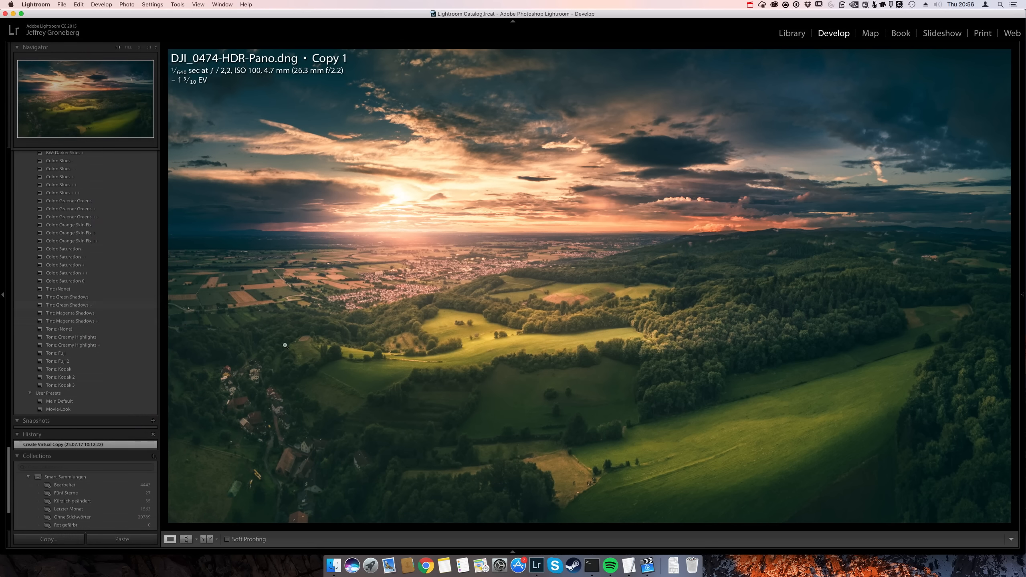
{"action": "left_click", "coordinate": [513, 551]}
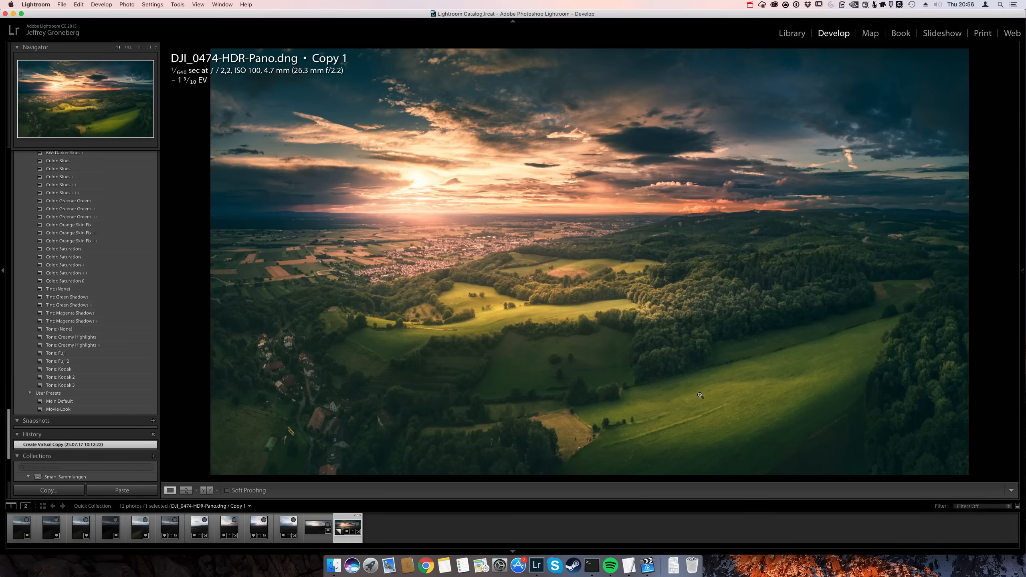
{"action": "left_click", "coordinate": [1023, 273]}
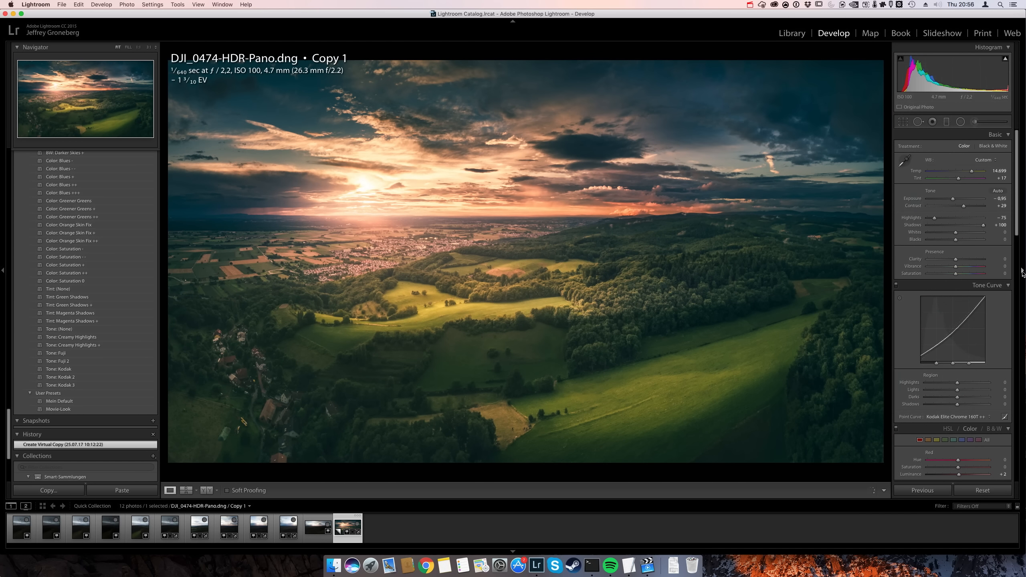
{"action": "left_click", "coordinate": [1023, 274]}
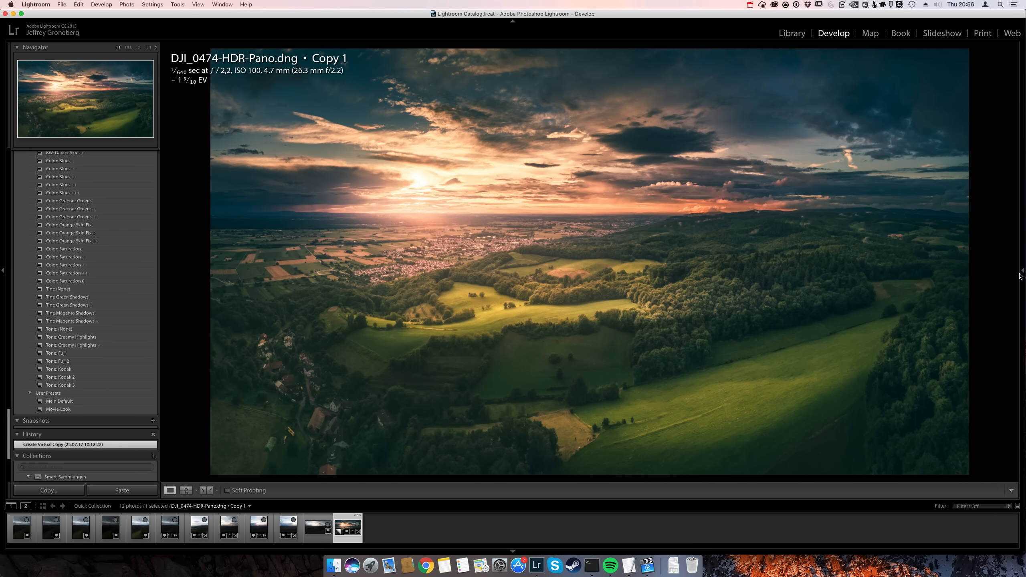
{"action": "left_click", "coordinate": [1023, 274]}
{"action": "scroll", "coordinate": [81, 229], "scroll_direction": "up", "scroll_amount": 5}
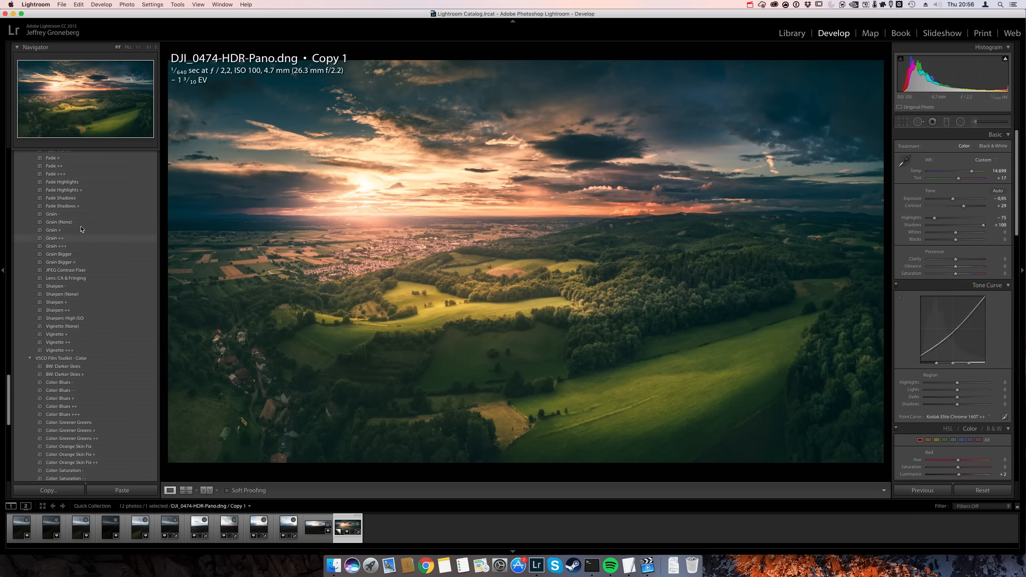
{"action": "scroll", "coordinate": [83, 229], "scroll_direction": "up", "scroll_amount": 15}
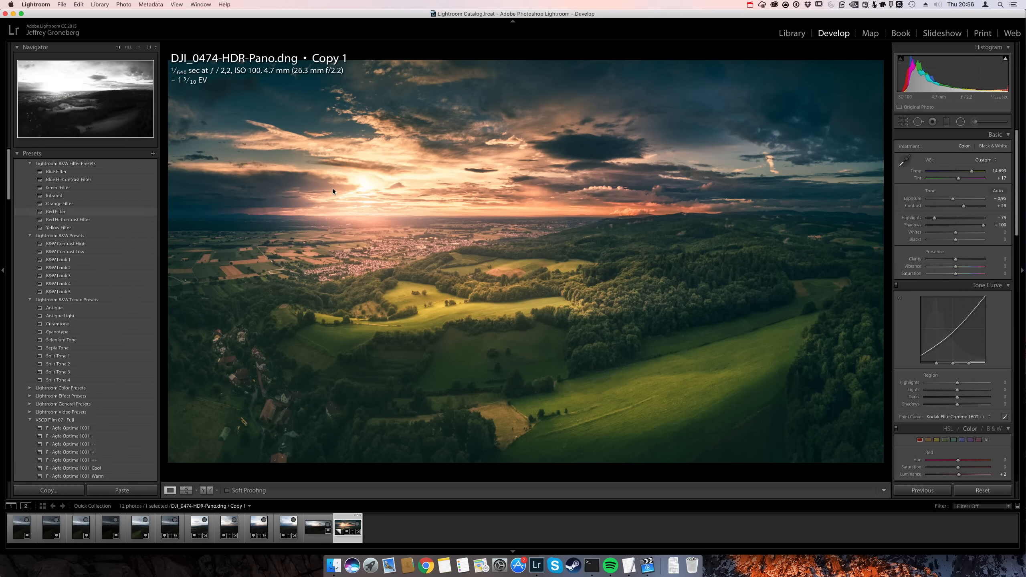
- Open DJI_0474-HDR.dng from the Library at full view and go through the five HDR photos up to DJI_0494-HDR.dng and back
{"action": "key", "text": "e"}
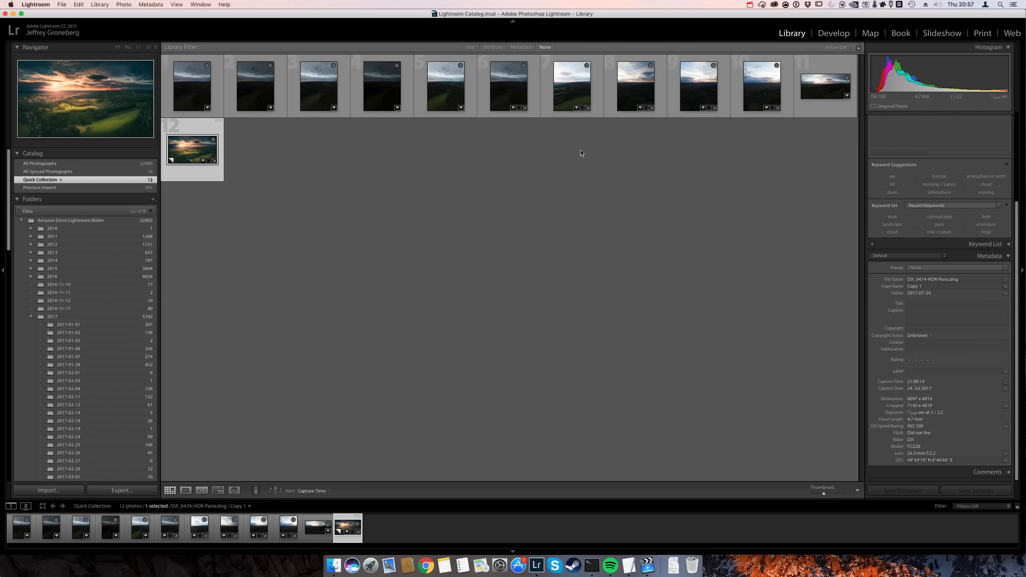
{"action": "left_click", "coordinate": [500, 93]}
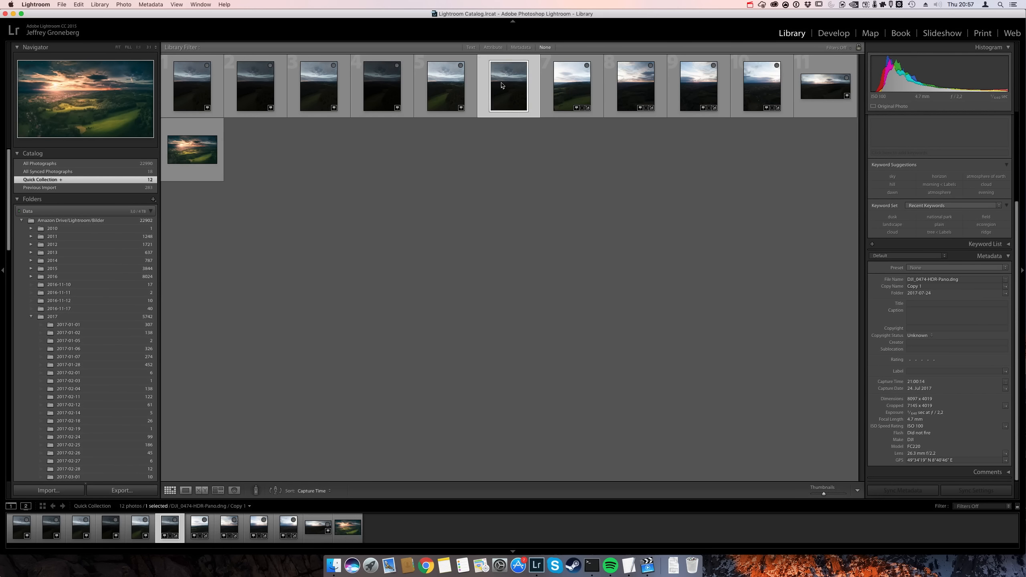
{"action": "double_click", "coordinate": [503, 91]}
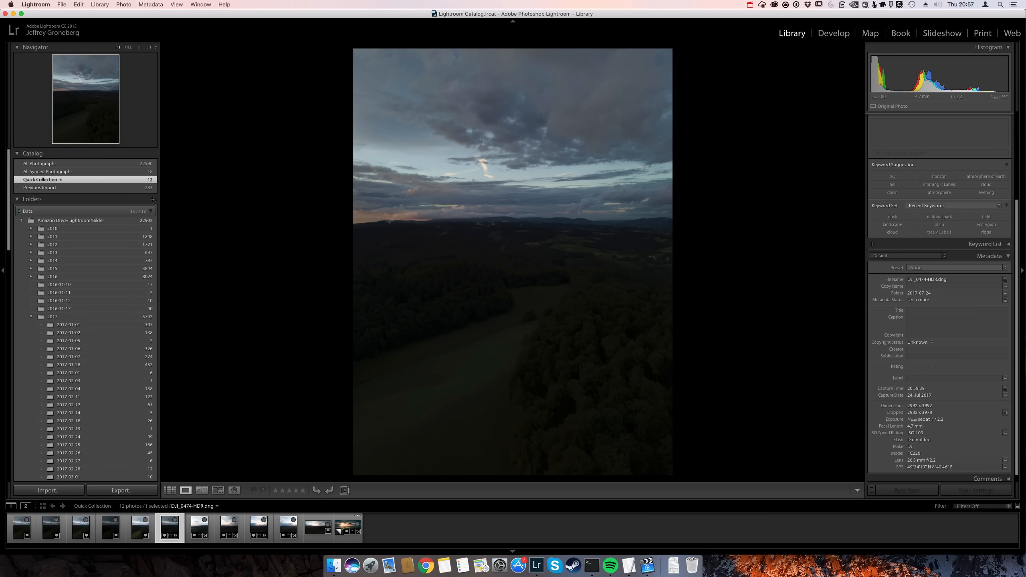
{"action": "key", "text": "Right"}
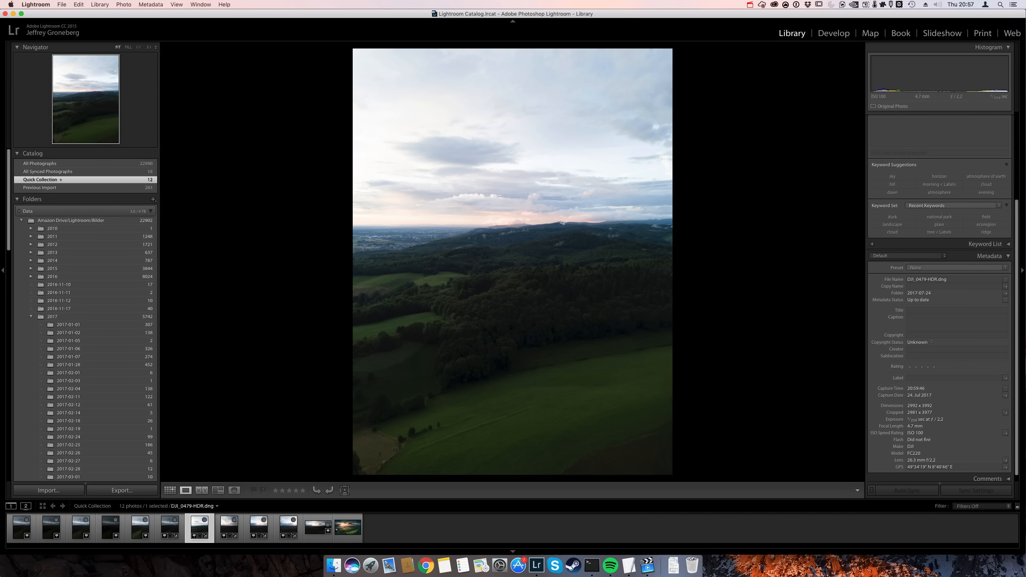
{"action": "key", "text": "Right"}
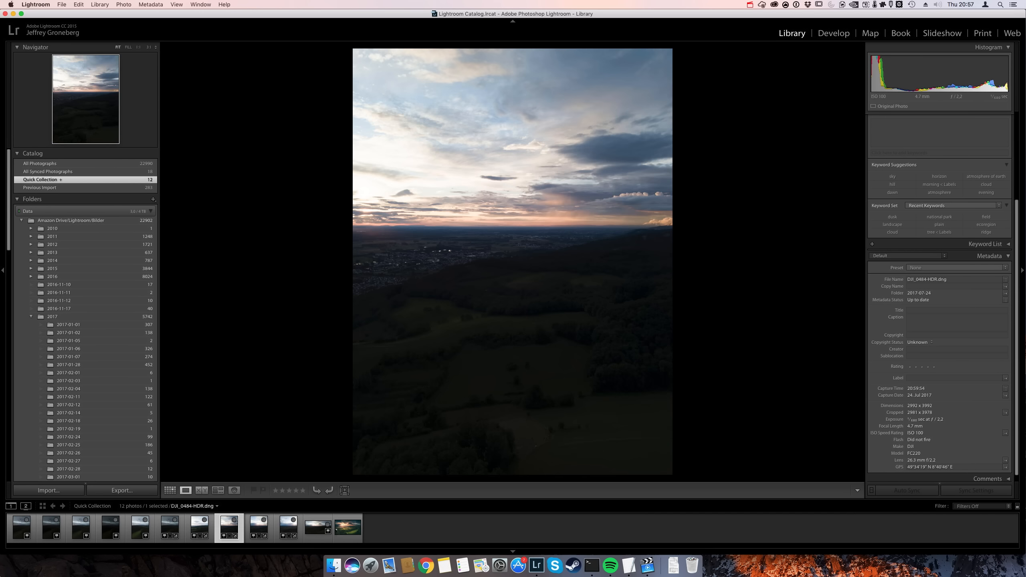
{"action": "key", "text": "Right"}
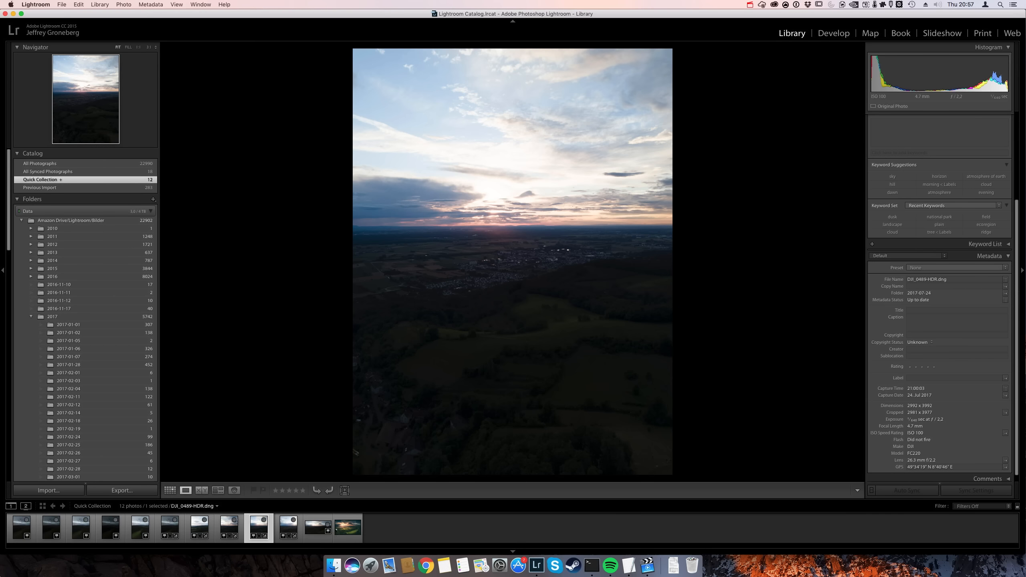
{"action": "key", "text": "Right"}
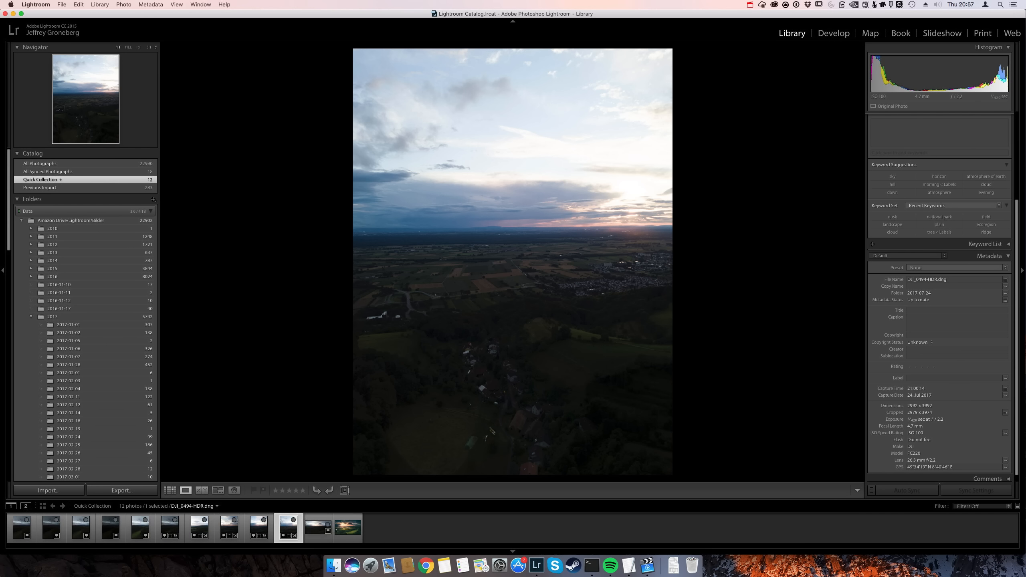
{"action": "key", "text": "Left"}
{"action": "key", "text": "Left"}
{"action": "key", "text": "Left"}
{"action": "key", "text": "Left"}
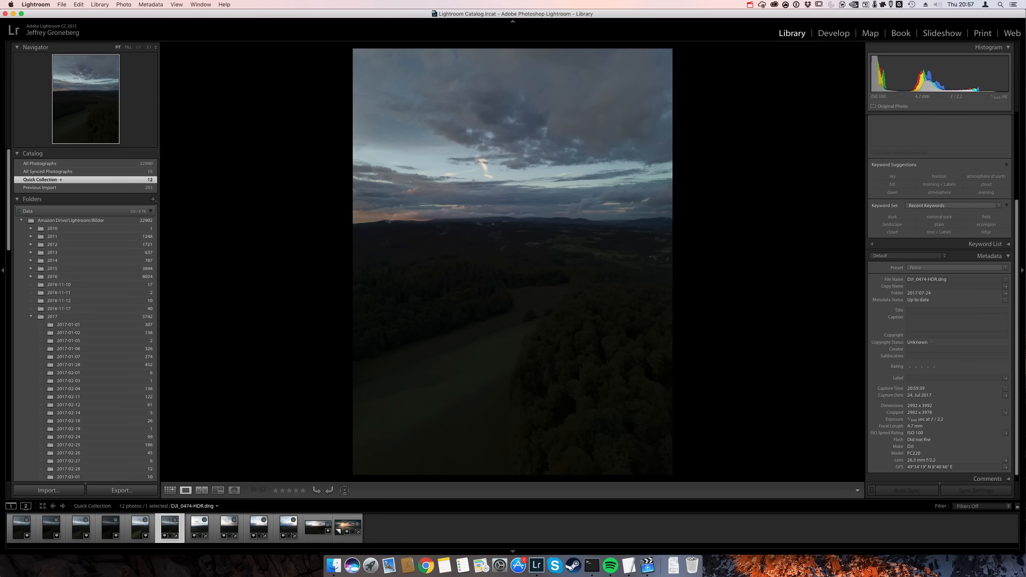
- Go back to the first source photo, DJI_0474.DNG, and show the info overlay with file name and exposure data
{"action": "key", "text": "Left"}
{"action": "key", "text": "Left"}
{"action": "key", "text": "Left"}
{"action": "key", "text": "Left"}
{"action": "key", "text": "Left"}
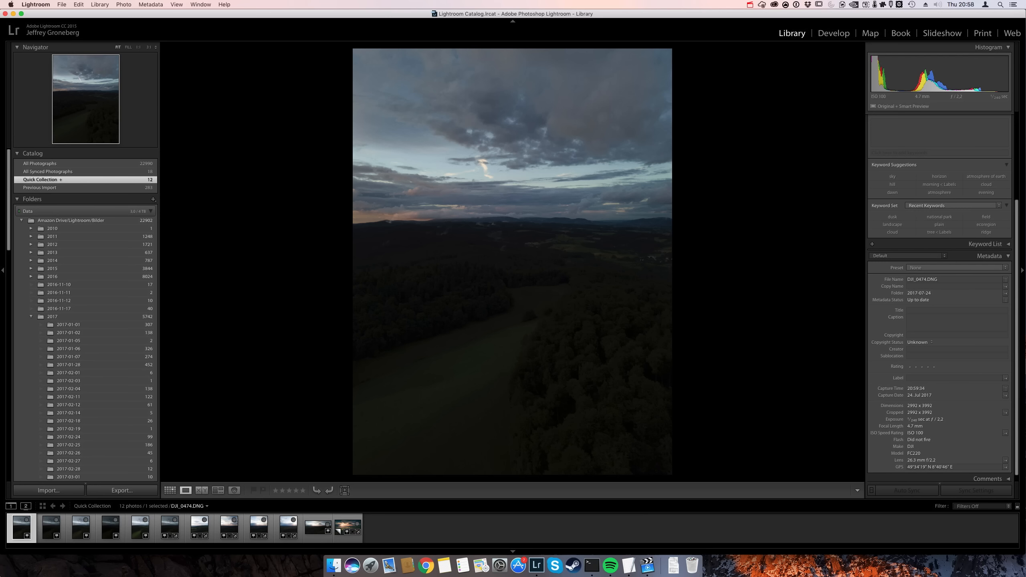
{"action": "key", "text": "i"}
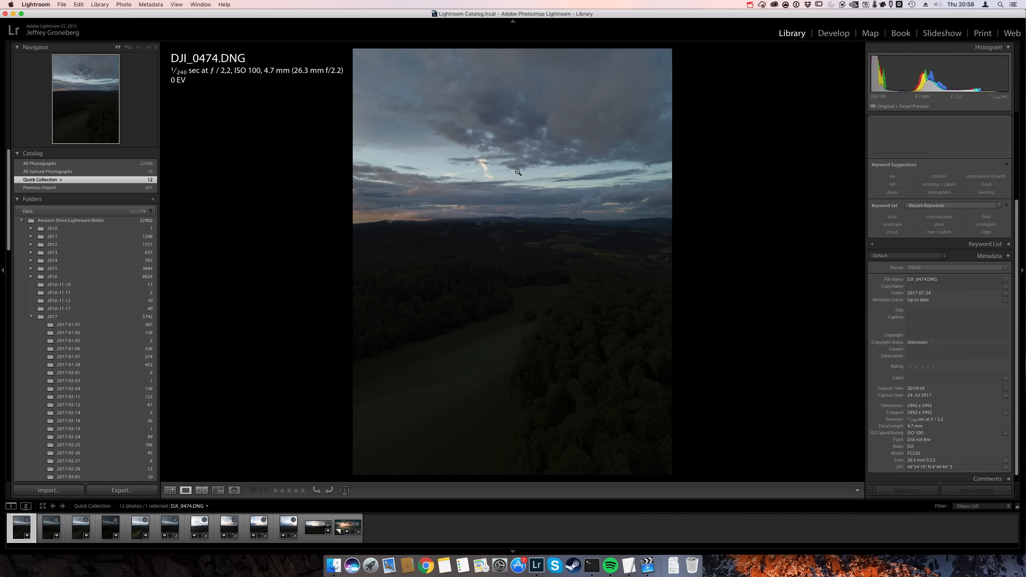
- Compare the exposure settings of the bracketed shots from DJI_0475.DNG to DJI_0478.DNG
{"action": "key", "text": "Right"}
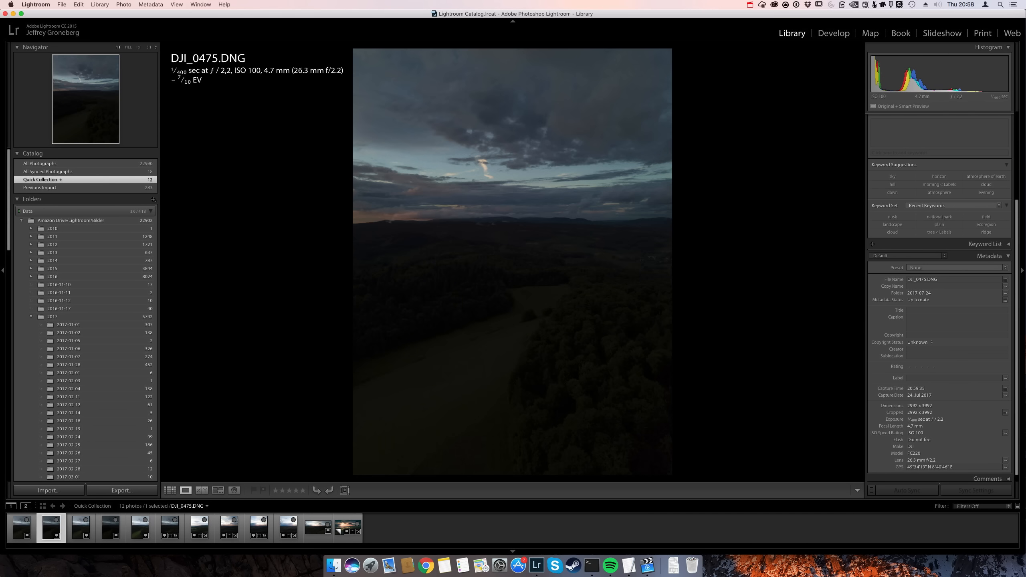
{"action": "key", "text": "Right"}
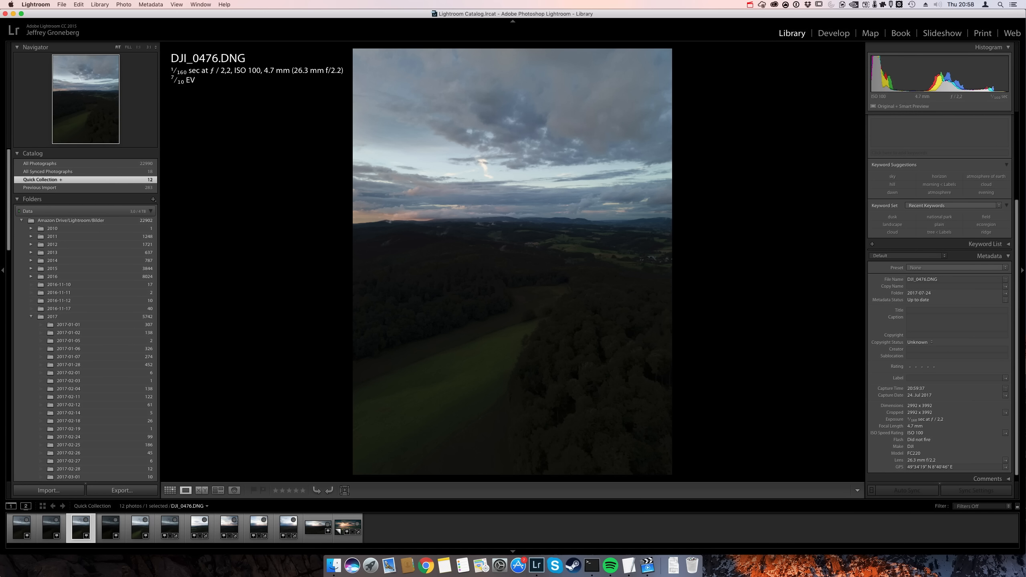
{"action": "key", "text": "Right"}
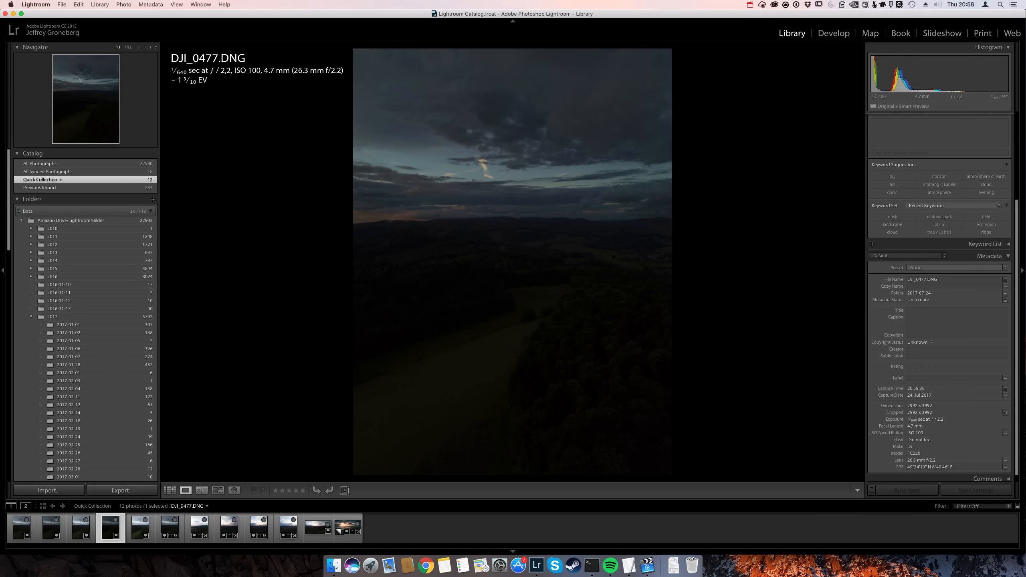
{"action": "key", "text": "Right"}
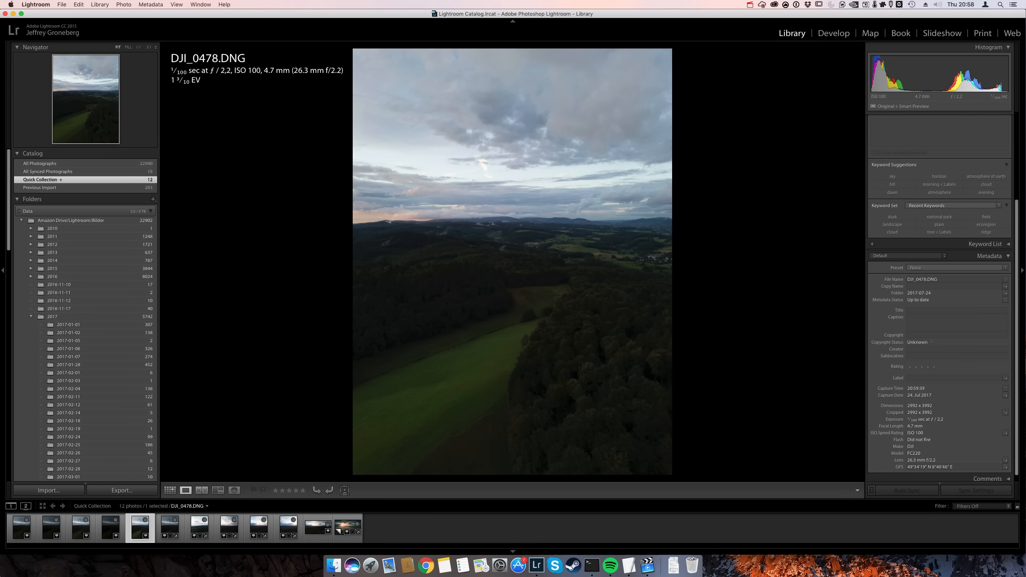
- Preview an HDR merge of the five bracketed shots DJI_0474 to DJI_0478, and close the preview without merging
{"action": "key", "text": "shift+Left"}
{"action": "key", "text": "shift+Left"}
{"action": "key", "text": "shift+Left"}
{"action": "key", "text": "shift+Left"}
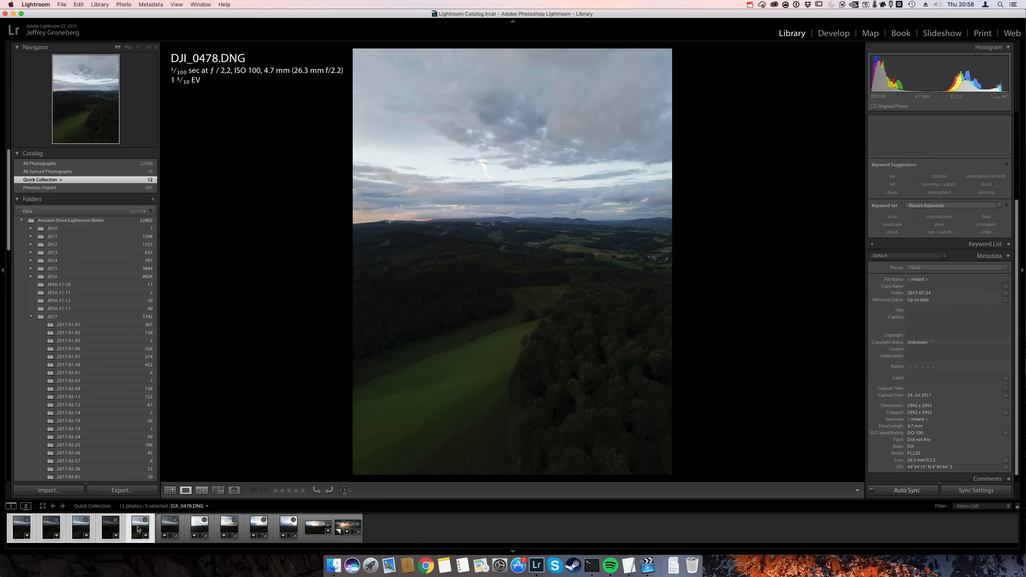
{"action": "right_click", "coordinate": [140, 530]}
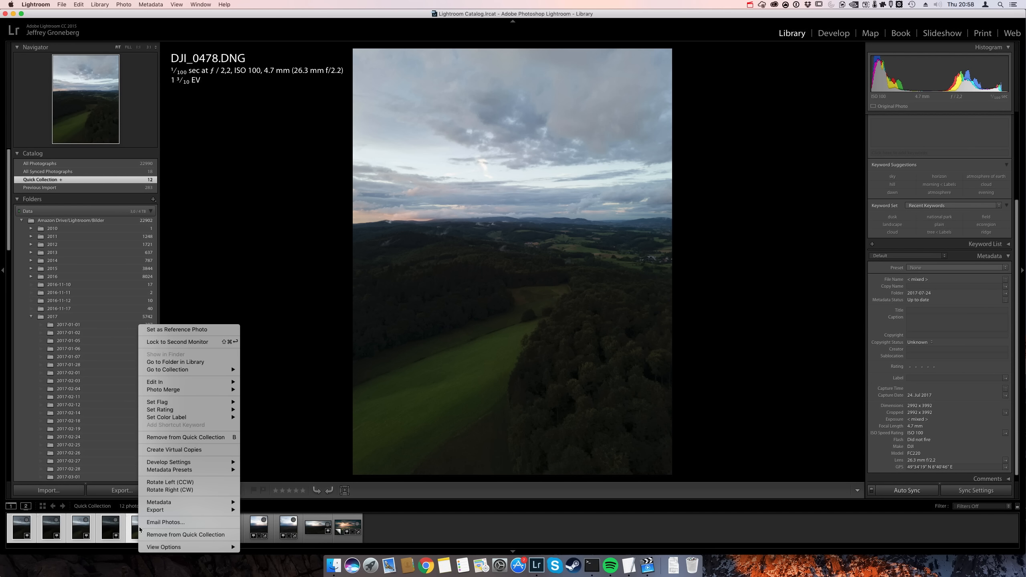
{"action": "mouse_move", "coordinate": [214, 392]}
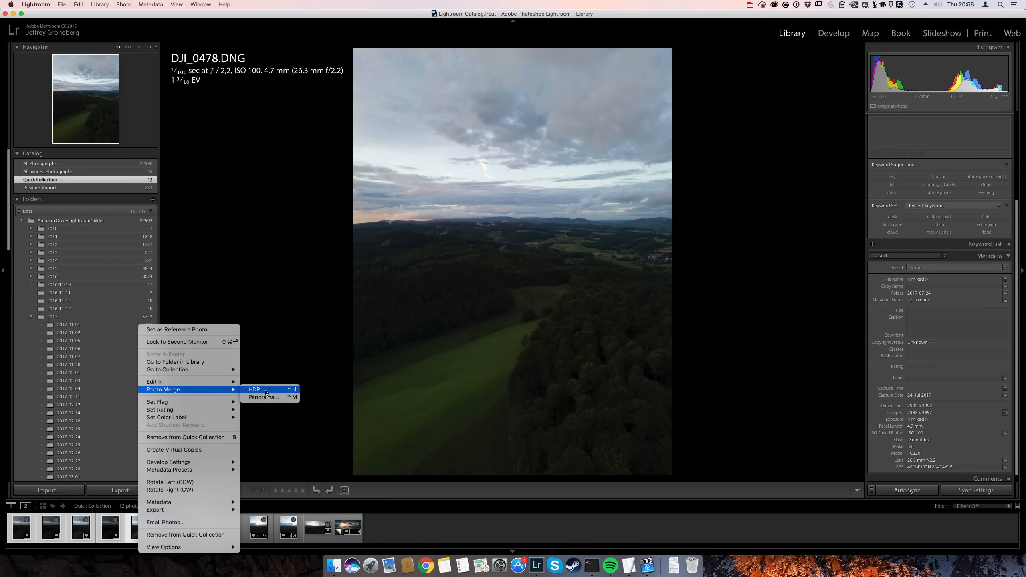
{"action": "left_click", "coordinate": [265, 390]}
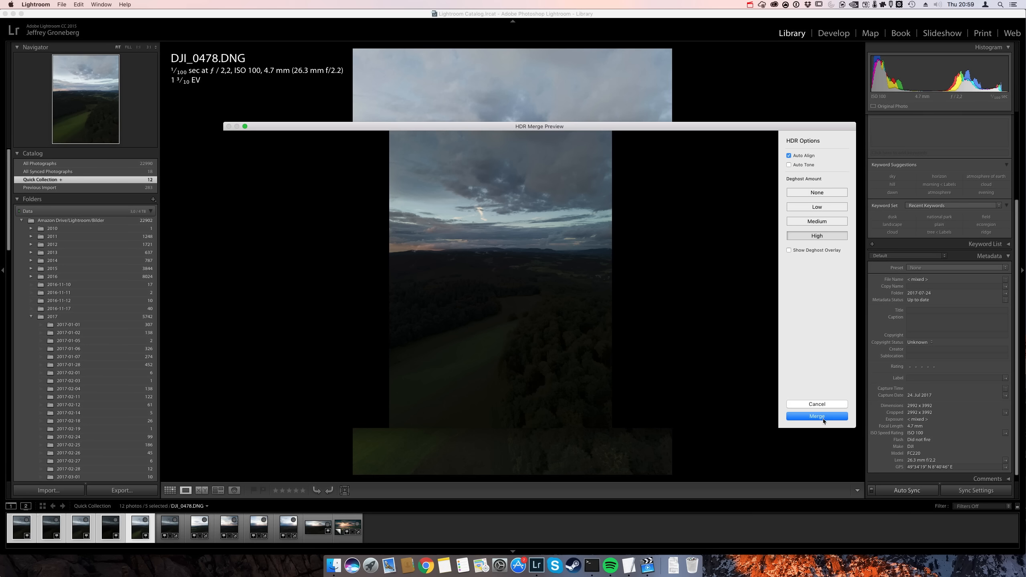
{"action": "left_click", "coordinate": [826, 406]}
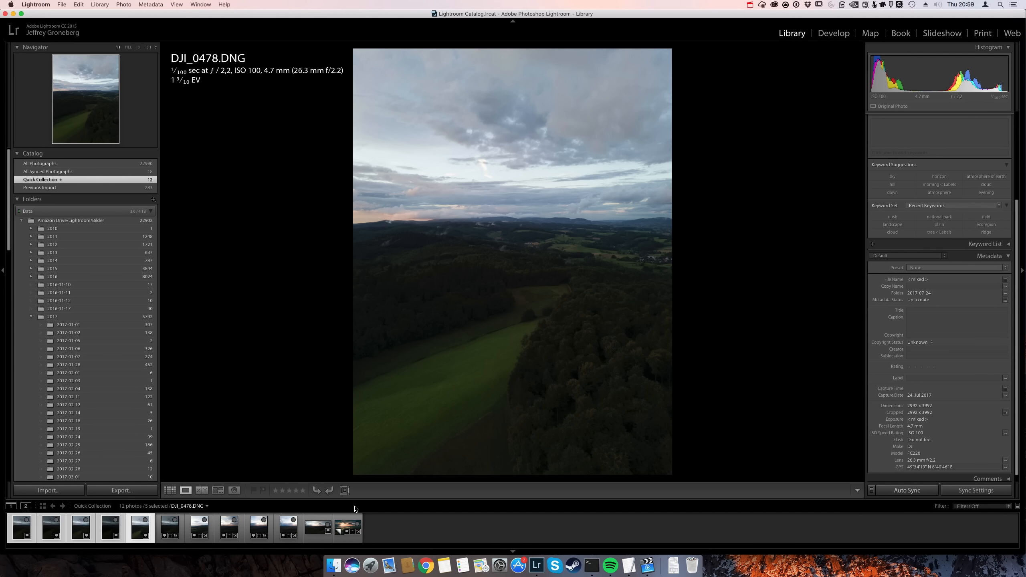
- Review the merged HDR photos one by one from DJI_0474-HDR.dng to DJI_0494-HDR.dng
{"action": "left_click", "coordinate": [171, 526]}
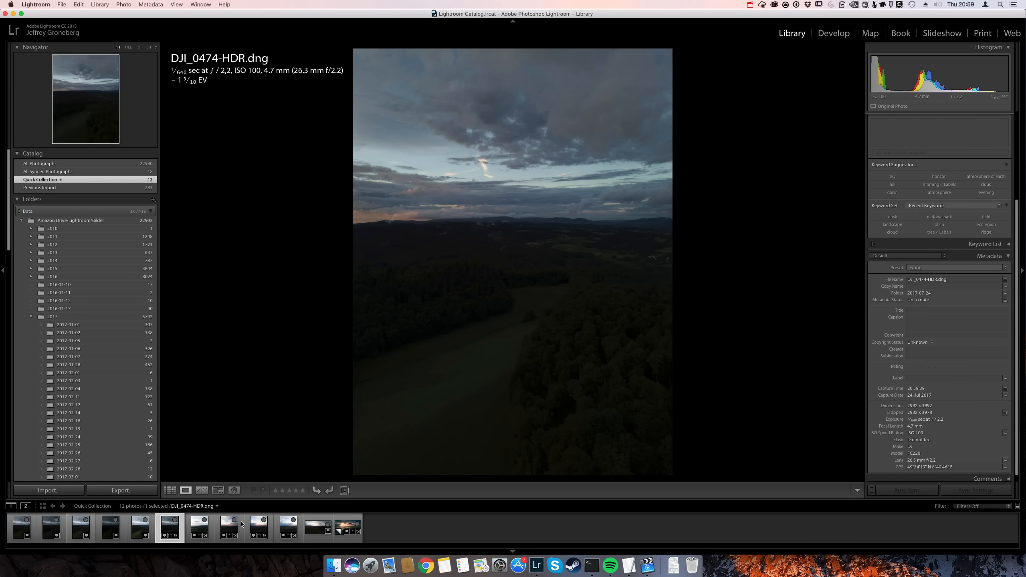
{"action": "left_click", "coordinate": [201, 529]}
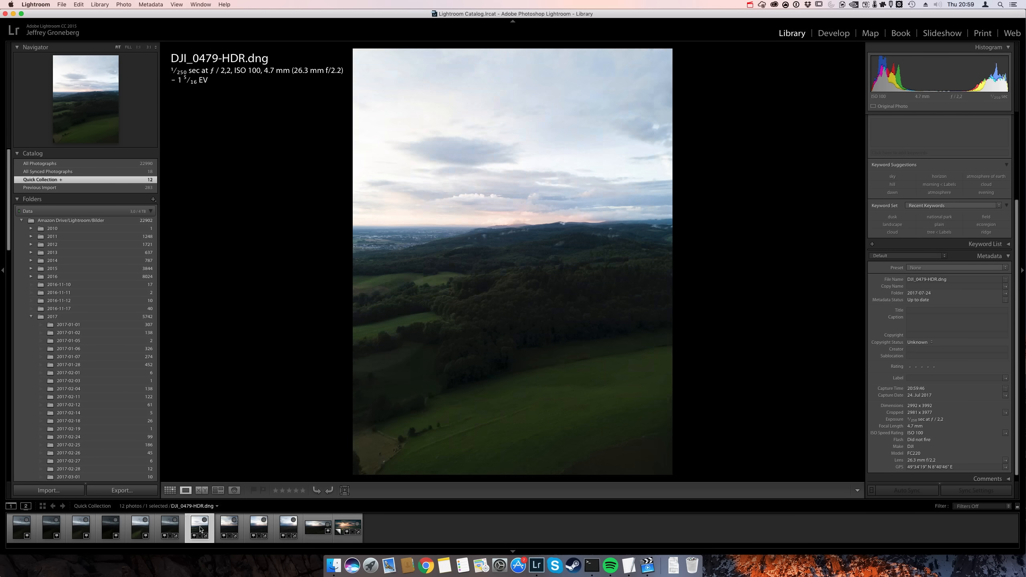
{"action": "key", "text": "Right"}
{"action": "key", "text": "Right"}
{"action": "key", "text": "Right"}
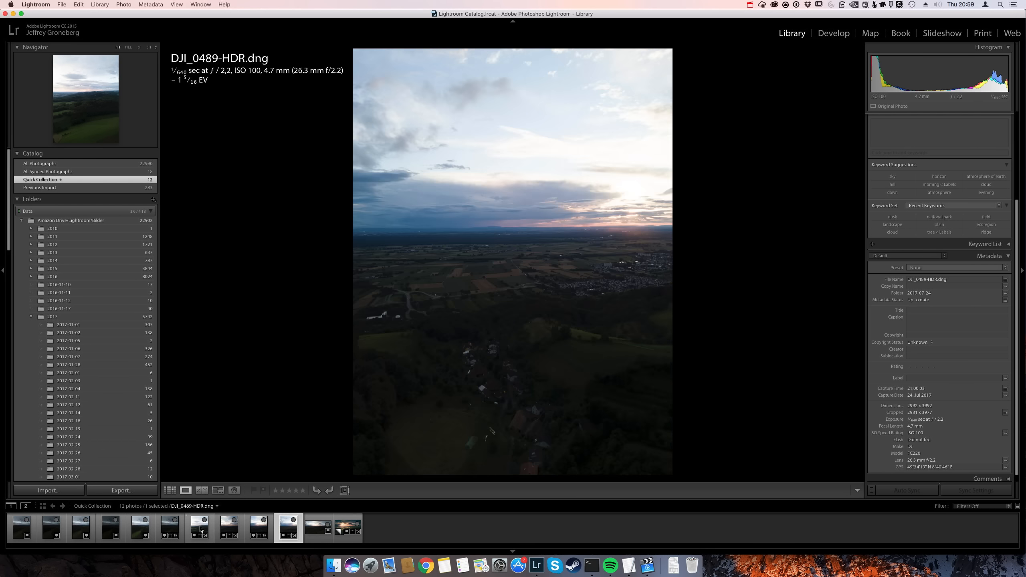
{"action": "key", "text": "Left"}
{"action": "key", "text": "Left"}
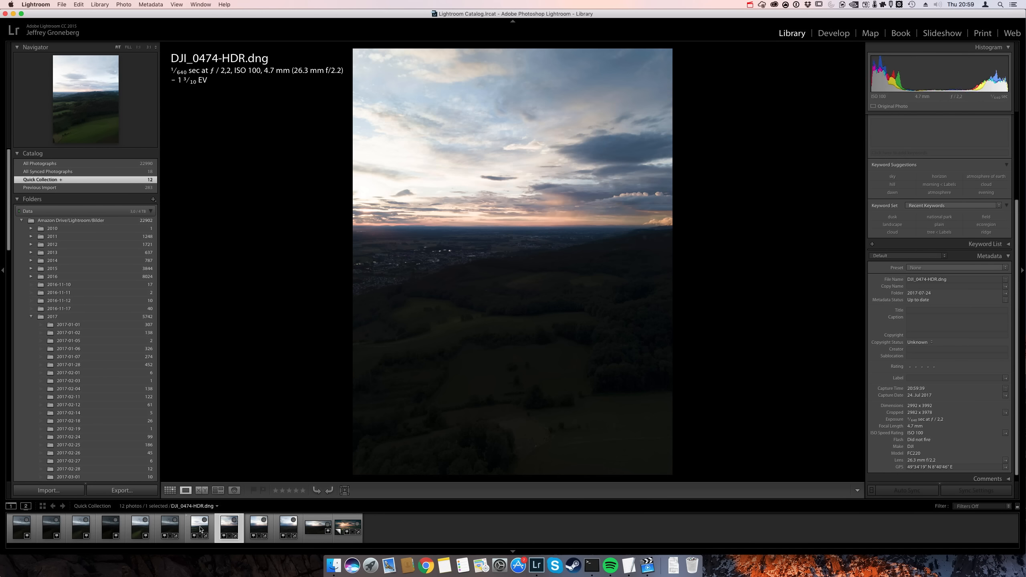
{"action": "key", "text": "Right"}
{"action": "key", "text": "Right"}
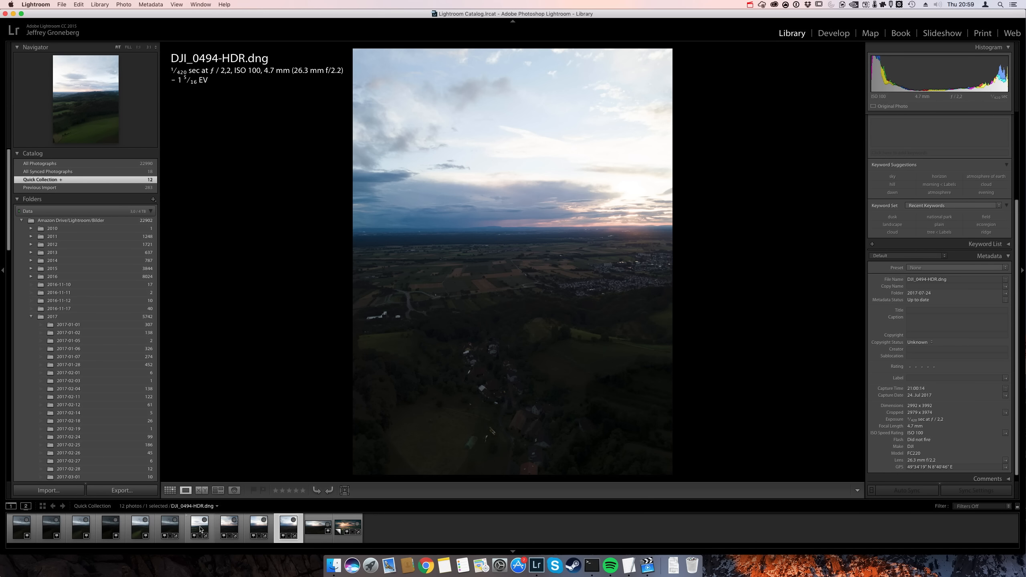
- Open a panorama merge of the five HDR photos, DJI_0474-HDR to DJI_0494-HDR, and set Boundary Warp to 100
{"action": "key", "text": "shift+Left"}
{"action": "key", "text": "shift+Left"}
{"action": "key", "text": "shift+Left"}
{"action": "key", "text": "shift+Left"}
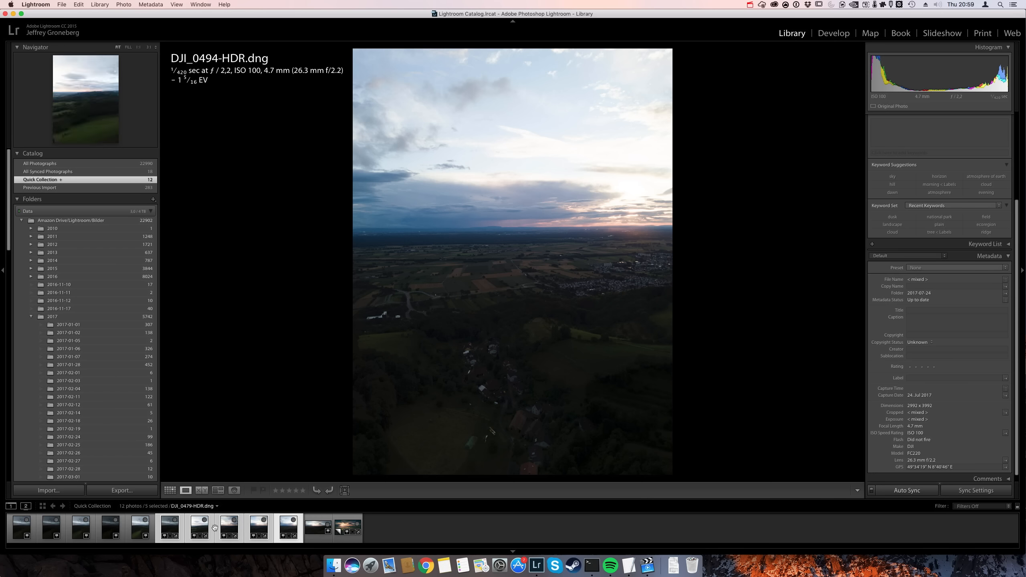
{"action": "right_click", "coordinate": [227, 529]}
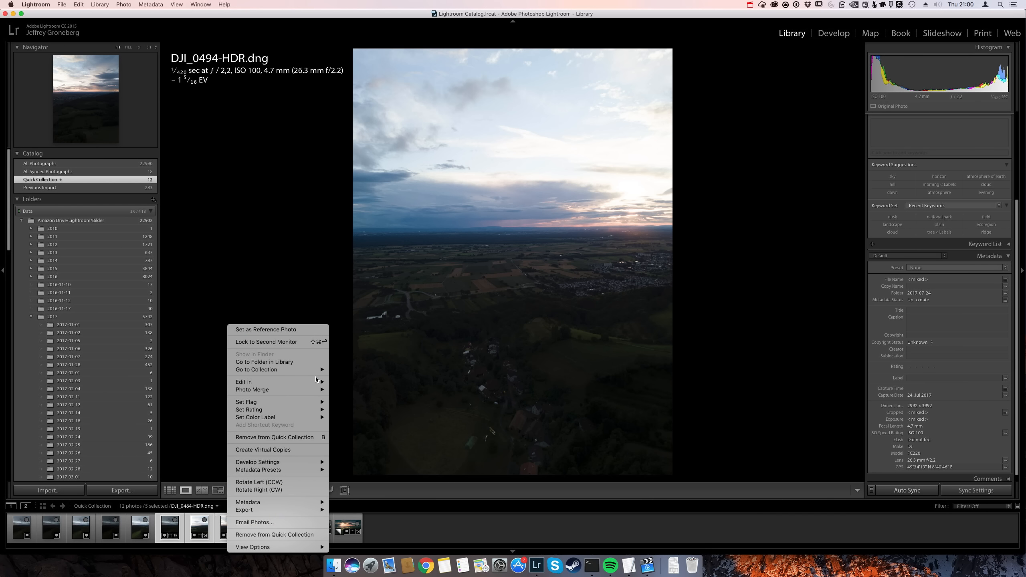
{"action": "mouse_move", "coordinate": [300, 390]}
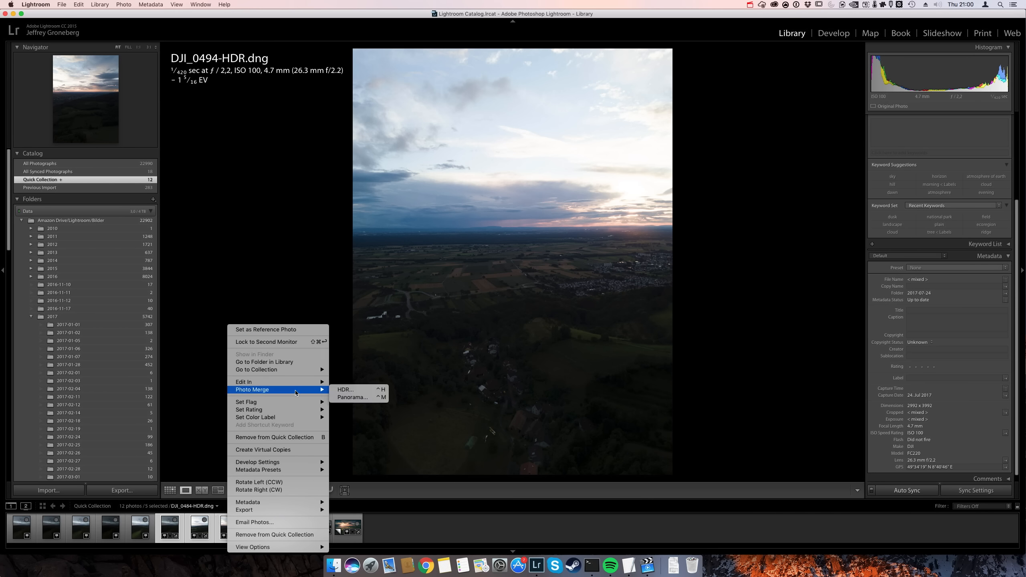
{"action": "left_click", "coordinate": [361, 398]}
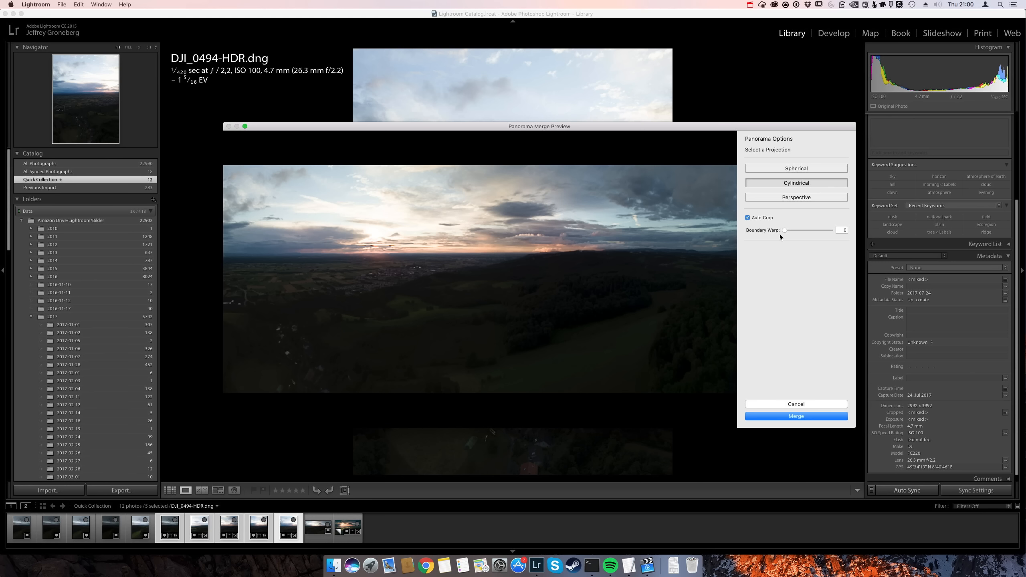
{"action": "left_click_drag", "start_coordinate": [784, 231], "coordinate": [834, 232]}
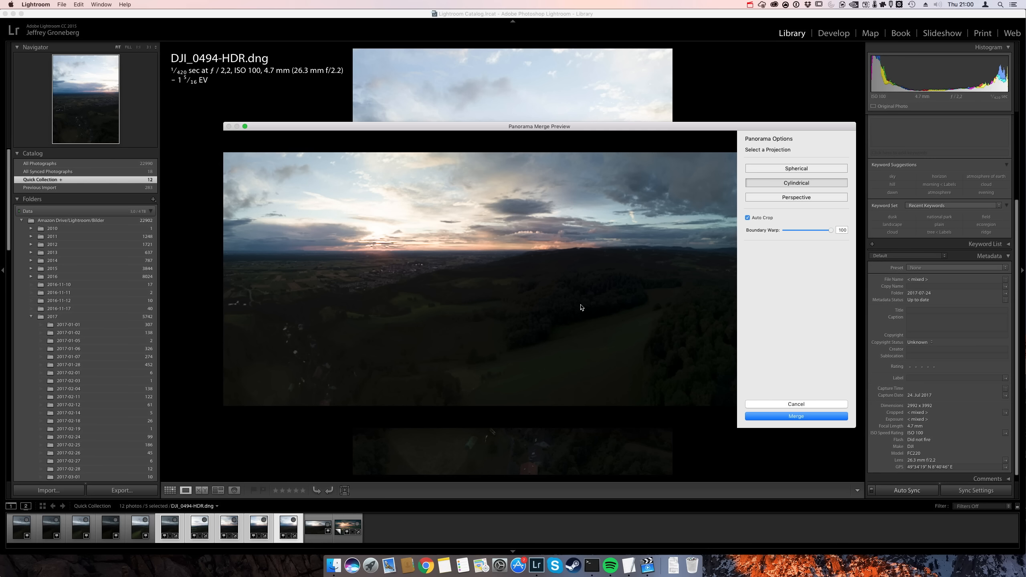
- Compare the panorama preview at Boundary Warp 0 and 100, and close the preview without merging
{"action": "left_click_drag", "start_coordinate": [831, 231], "coordinate": [757, 235]}
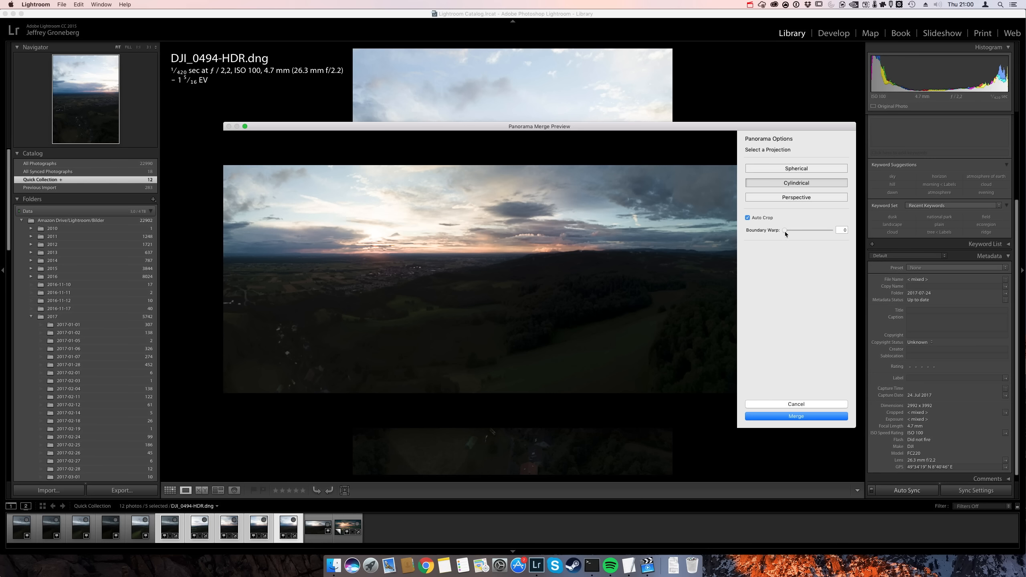
{"action": "left_click_drag", "start_coordinate": [784, 231], "coordinate": [847, 238]}
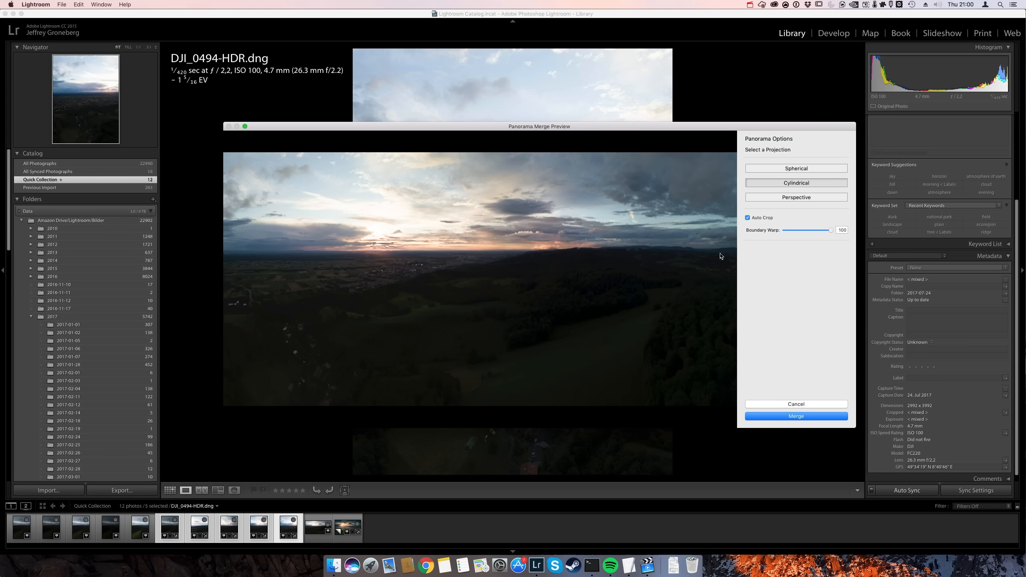
{"action": "left_click", "coordinate": [805, 405]}
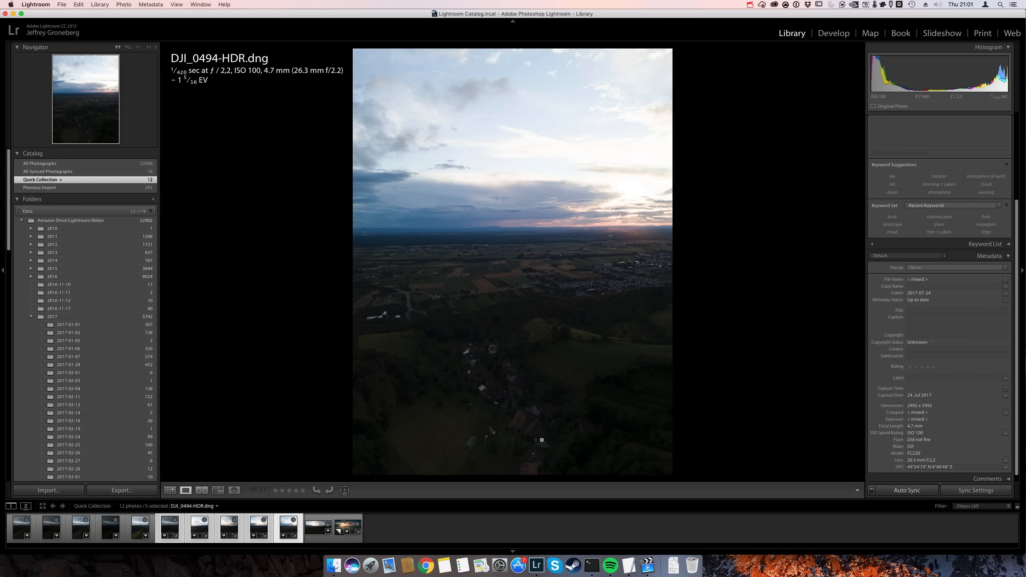
- Compare the unedited panorama DJI_0474-HDR-Pano.dng with its edited version, Copy 1
{"action": "left_click", "coordinate": [314, 527]}
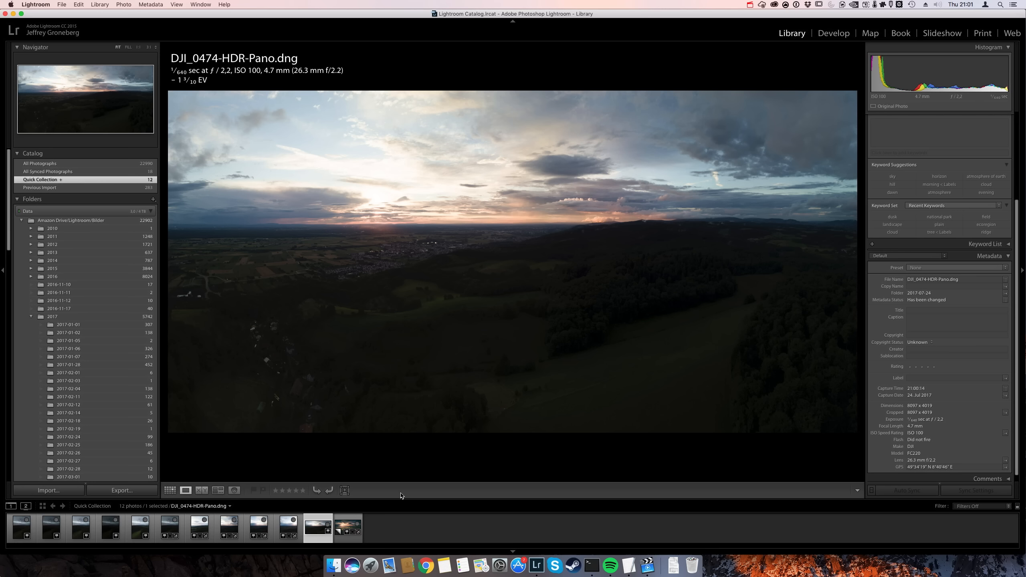
{"action": "left_click", "coordinate": [344, 525]}
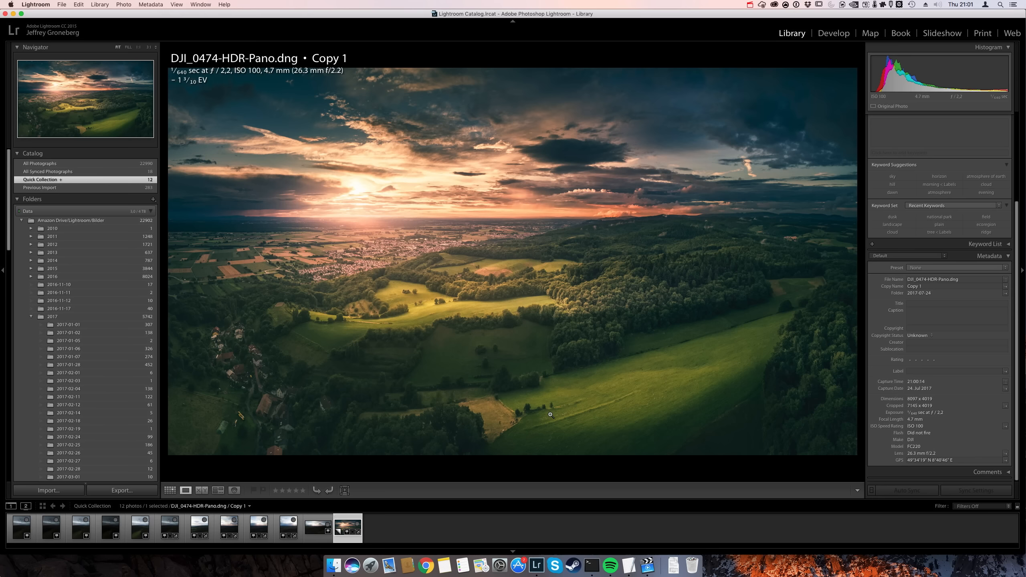
- Open the unedited DJI_0474-HDR-Pano.dng for developing and set Highlights to −100 and Shadows to +100
{"action": "left_click", "coordinate": [313, 528]}
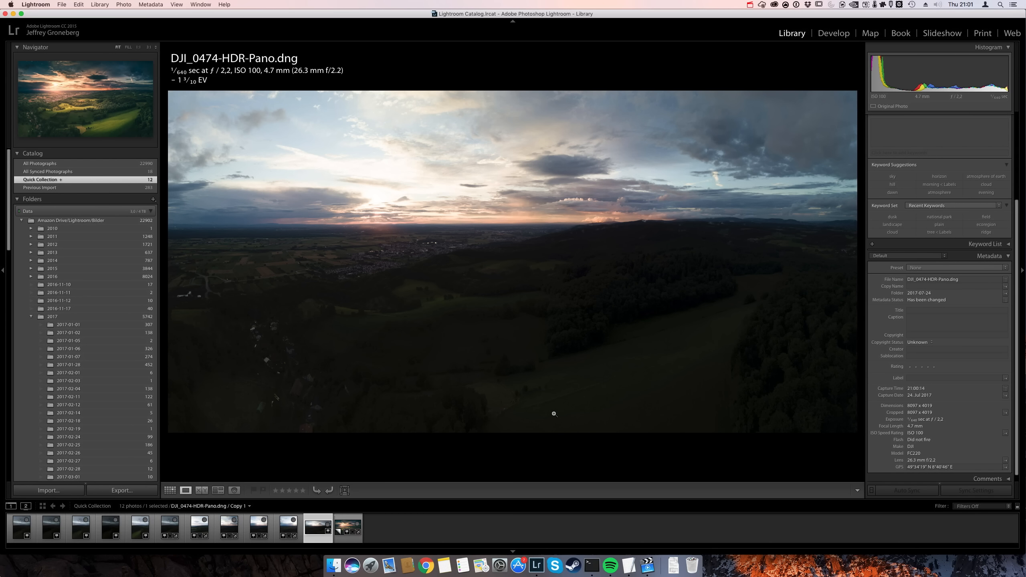
{"action": "key", "text": "d"}
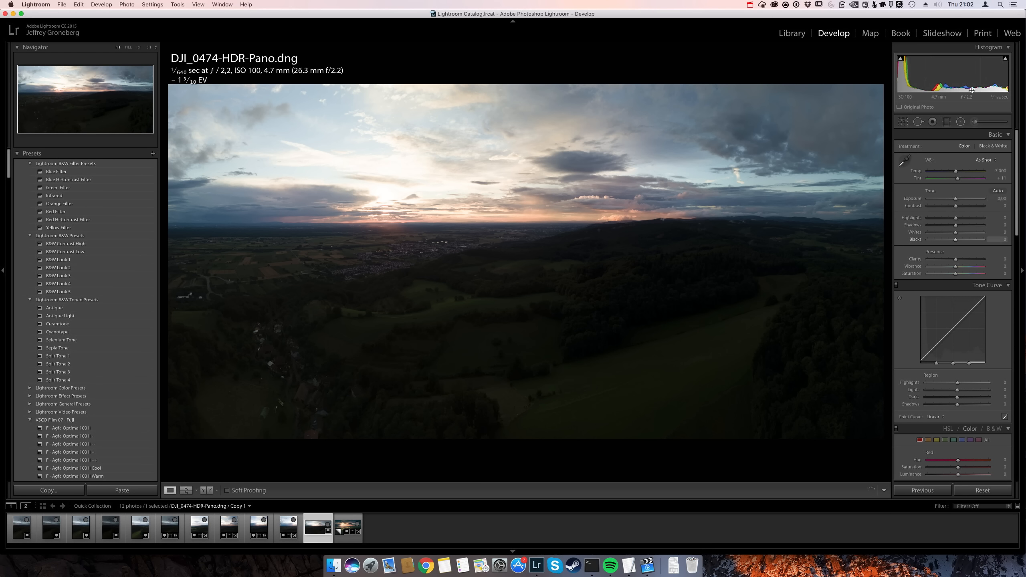
{"action": "left_click_drag", "start_coordinate": [955, 219], "coordinate": [999, 231]}
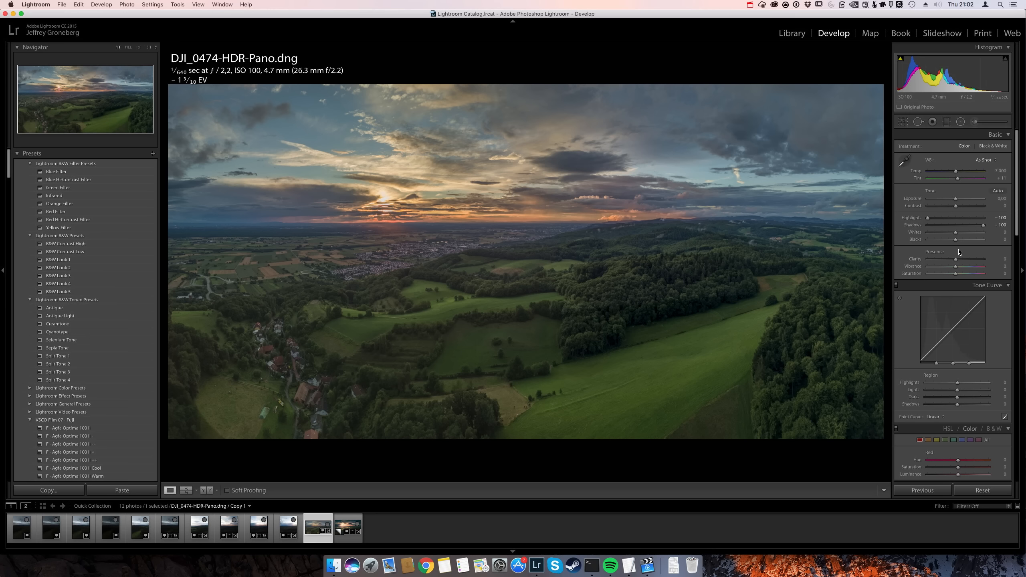
- Apply the Kodak Elite Chrome 160T ++ point curve to the panorama's tone curve
{"action": "scroll", "coordinate": [957, 260], "scroll_direction": "down", "scroll_amount": 2}
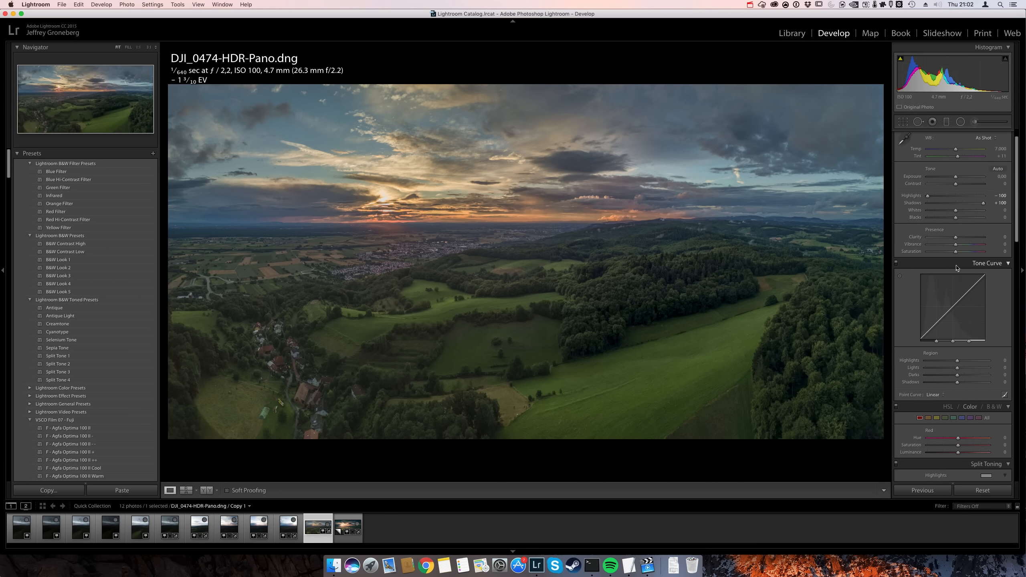
{"action": "scroll", "coordinate": [957, 268], "scroll_direction": "down", "scroll_amount": 2}
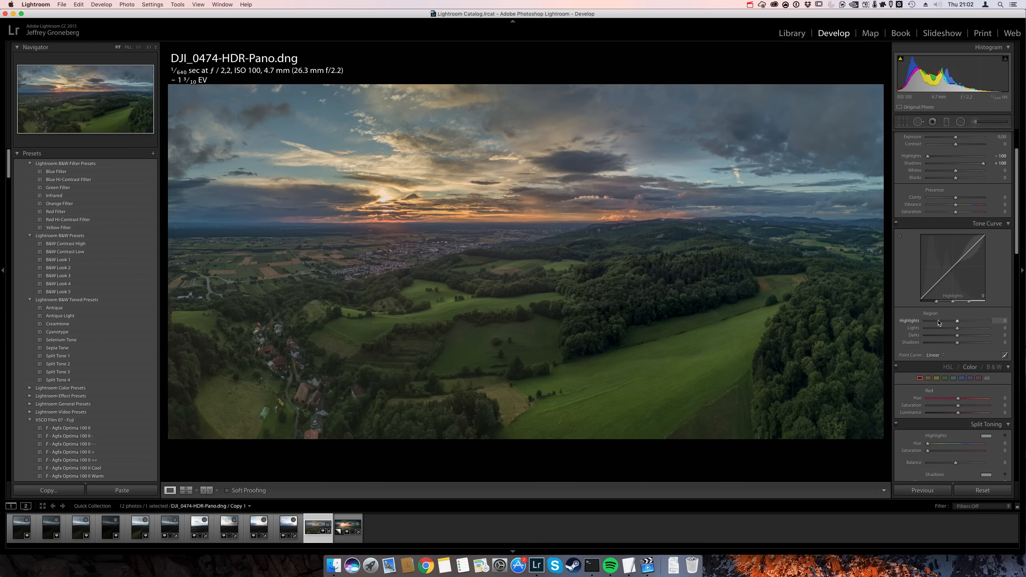
{"action": "scroll", "coordinate": [942, 324], "scroll_direction": "down", "scroll_amount": 4}
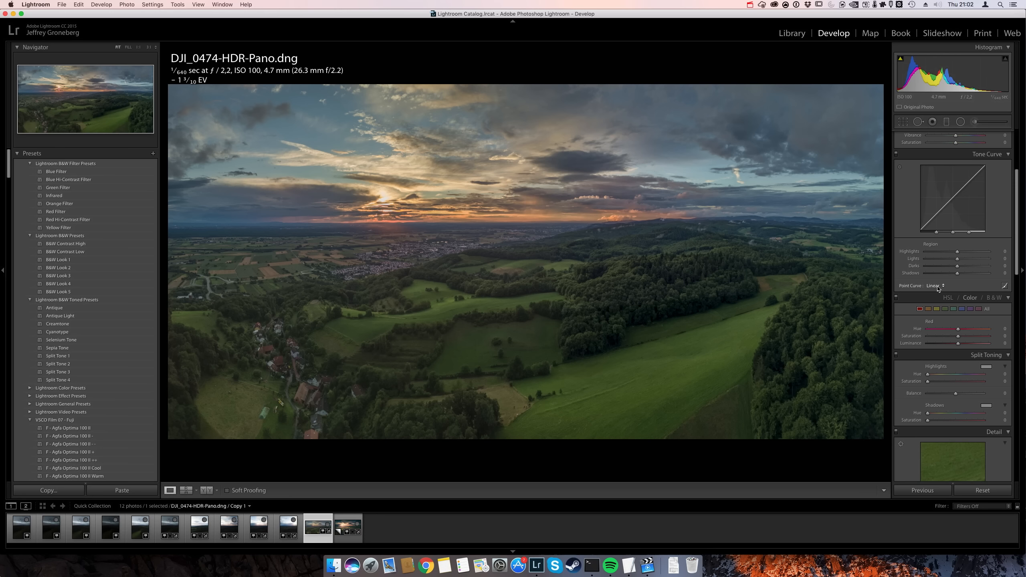
{"action": "left_click", "coordinate": [937, 286]}
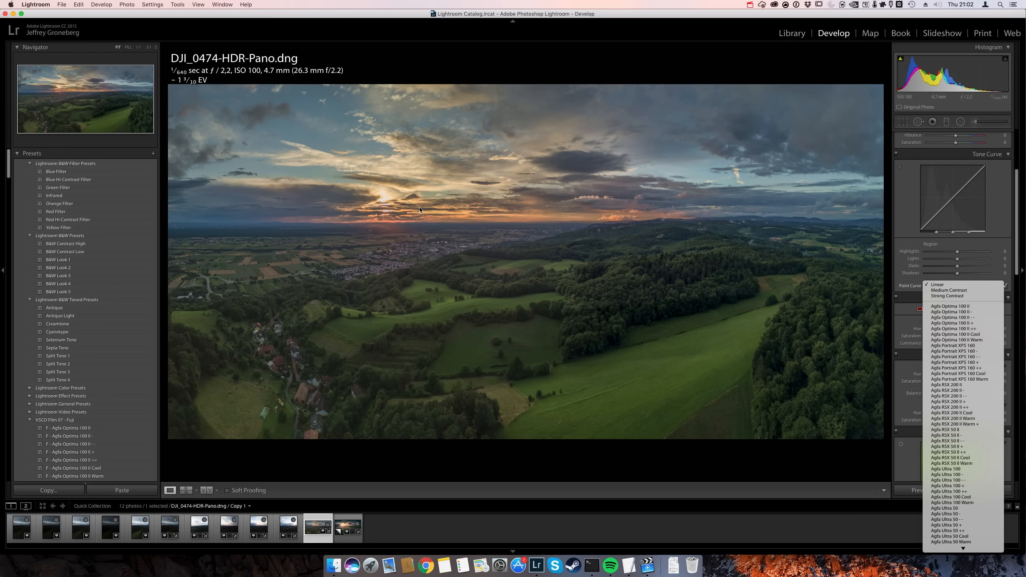
{"action": "scroll", "coordinate": [926, 369], "scroll_direction": "down", "scroll_amount": 10}
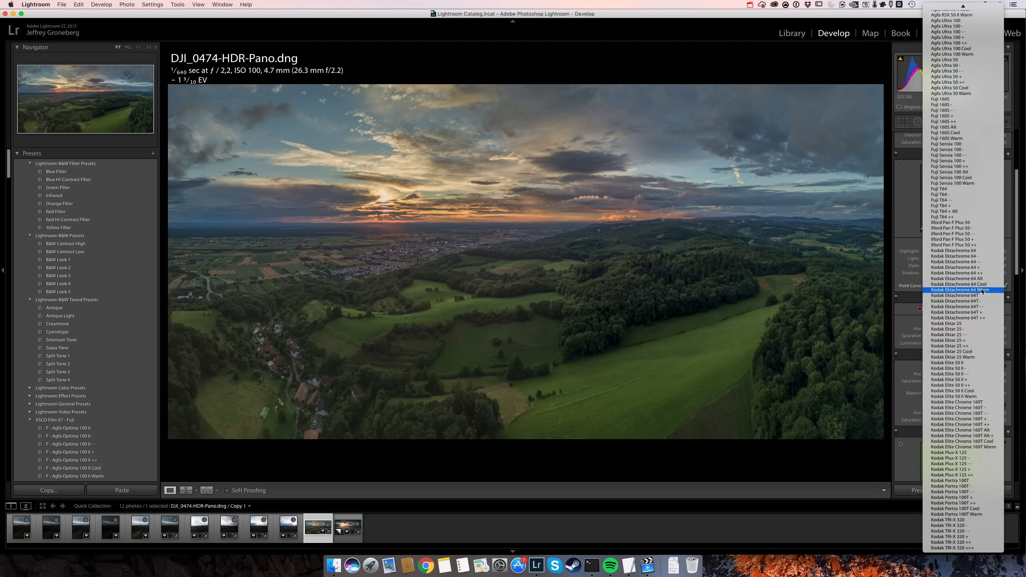
{"action": "left_click", "coordinate": [980, 425]}
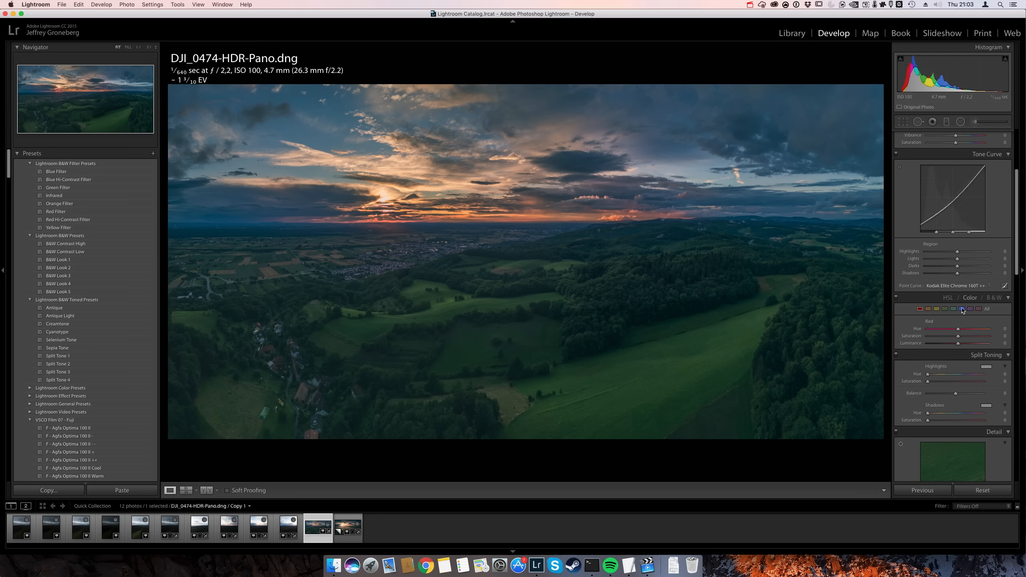
- Split-tone the highlights with hue 37 and saturation 22, and the shadows with hue 215 and saturation 12
{"action": "scroll", "coordinate": [962, 311], "scroll_direction": "down", "scroll_amount": 4}
{"action": "left_click", "coordinate": [986, 284]}
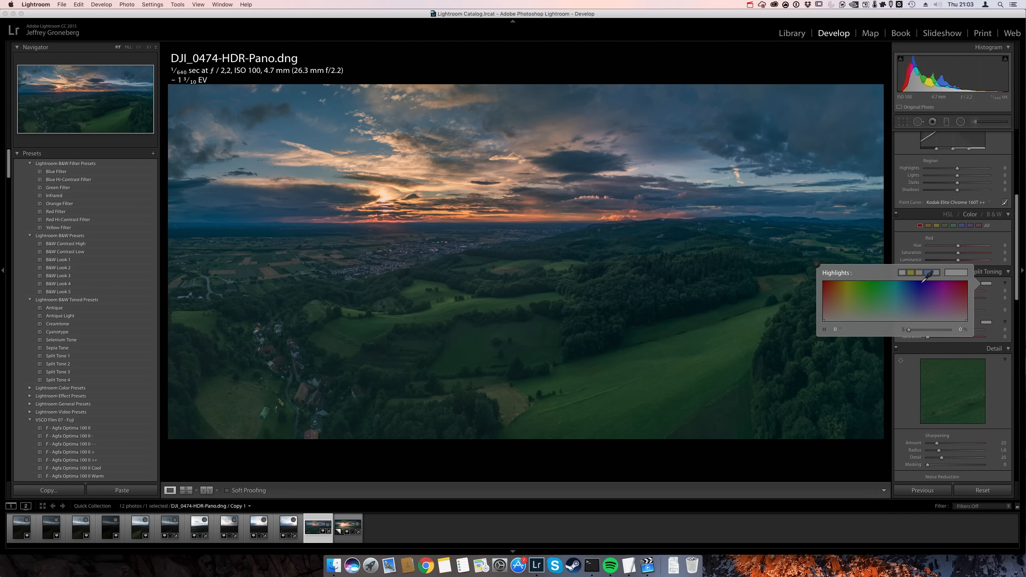
{"action": "left_click", "coordinate": [816, 264]}
{"action": "left_click", "coordinate": [987, 322]}
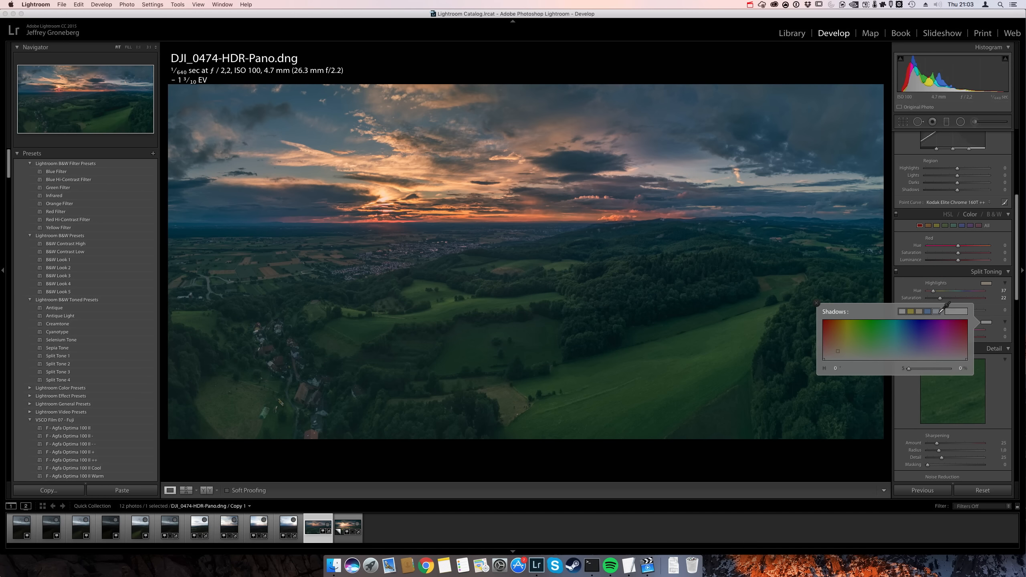
{"action": "left_click", "coordinate": [937, 312]}
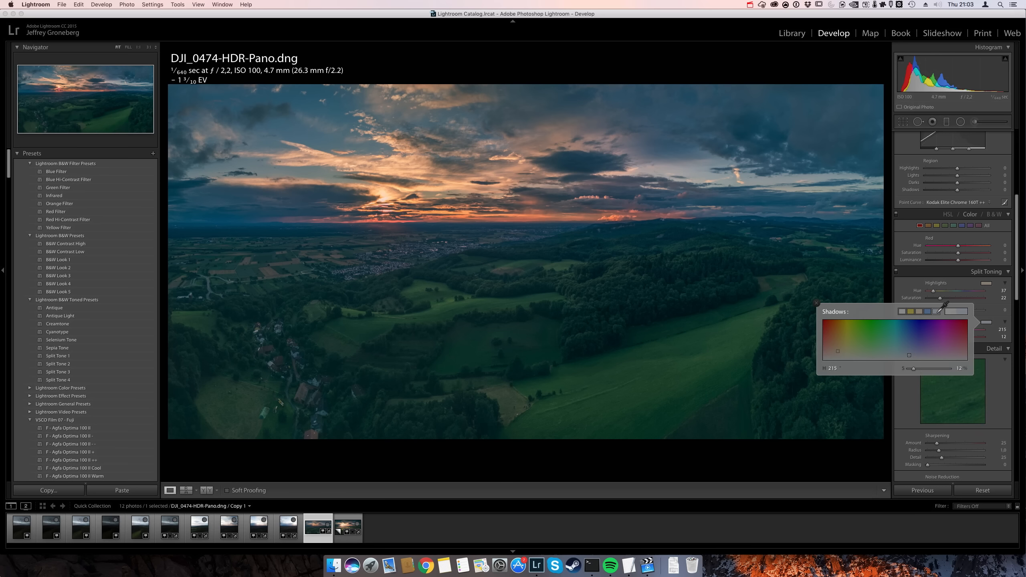
{"action": "left_click", "coordinate": [816, 303]}
- Aim the detail preview at the dark forest and set sharpening Amount to 56 and Masking to 47
{"action": "scroll", "coordinate": [933, 327], "scroll_direction": "down", "scroll_amount": 6}
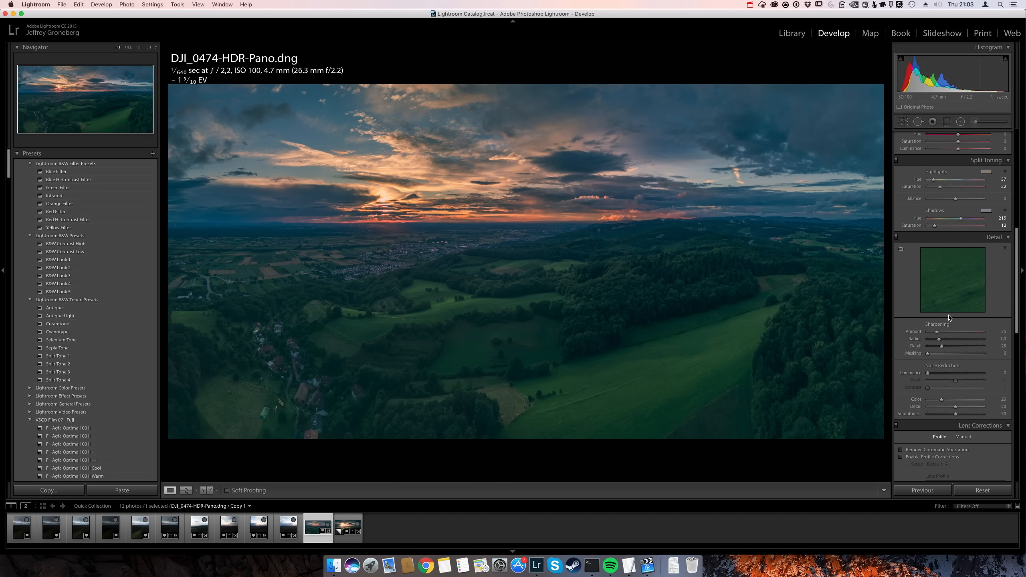
{"action": "left_click", "coordinate": [661, 285]}
{"action": "left_click", "coordinate": [662, 286]}
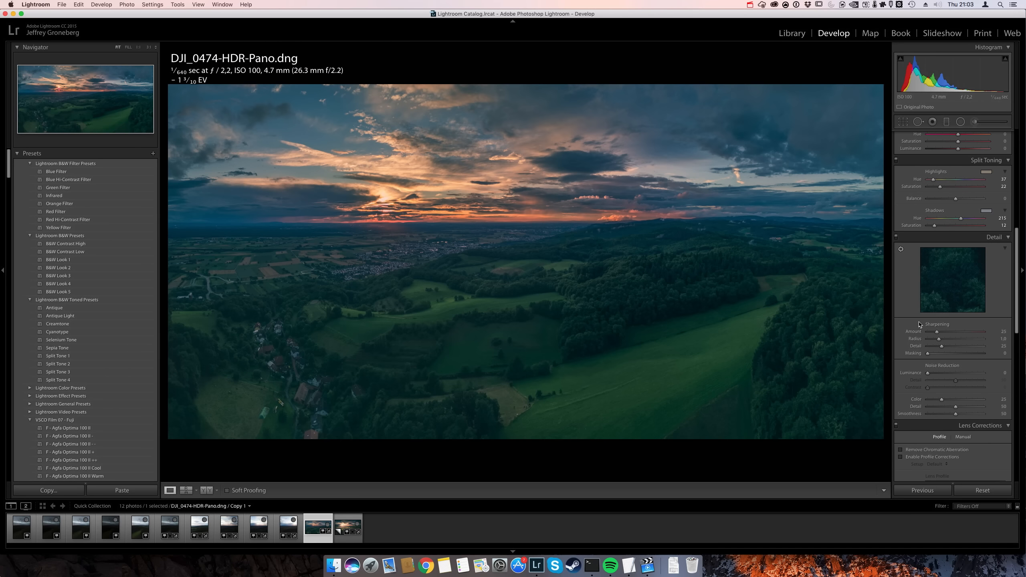
{"action": "left_click_drag", "start_coordinate": [935, 333], "coordinate": [956, 358]}
- Turn on chromatic aberration removal and lens profile corrections, and widen the panel of develop settings
{"action": "scroll", "coordinate": [963, 379], "scroll_direction": "down", "scroll_amount": 2}
{"action": "scroll", "coordinate": [964, 379], "scroll_direction": "down", "scroll_amount": 4}
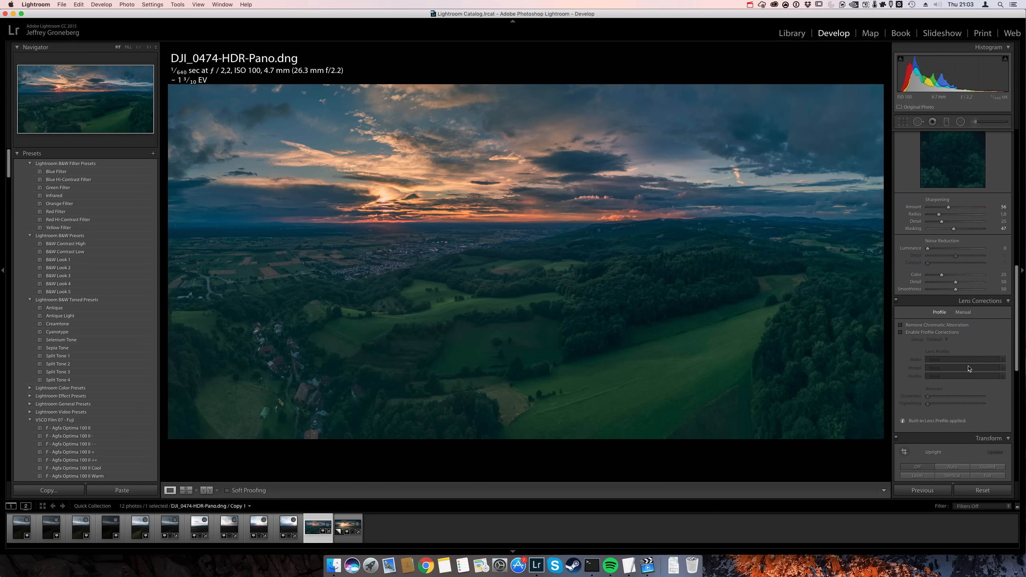
{"action": "left_click", "coordinate": [952, 326]}
{"action": "left_click", "coordinate": [954, 336]}
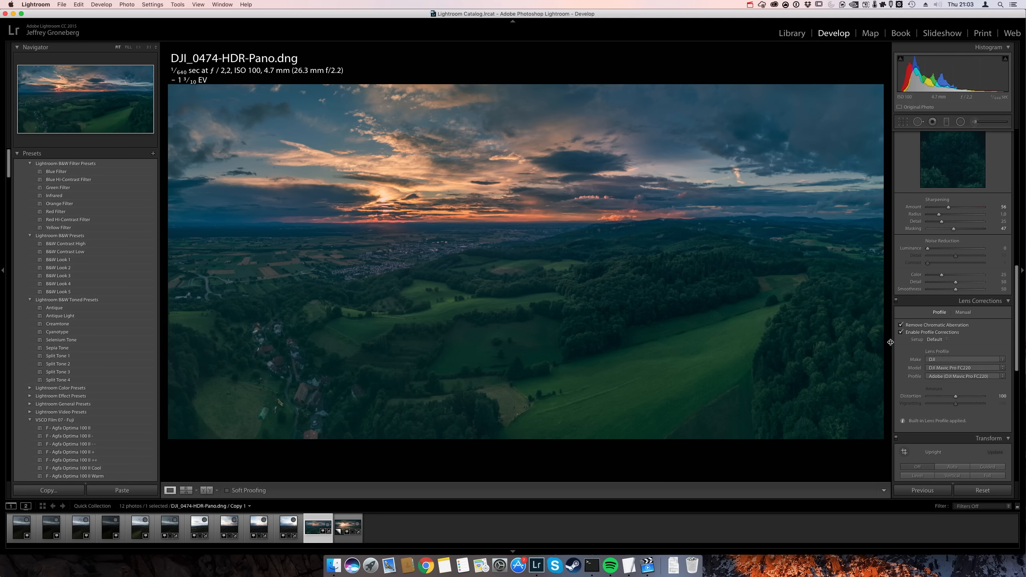
{"action": "left_click_drag", "start_coordinate": [891, 343], "coordinate": [866, 342]}
- Warm the panorama's white balance by setting Temp to 9.342
{"action": "scroll", "coordinate": [962, 359], "scroll_direction": "down", "scroll_amount": 5}
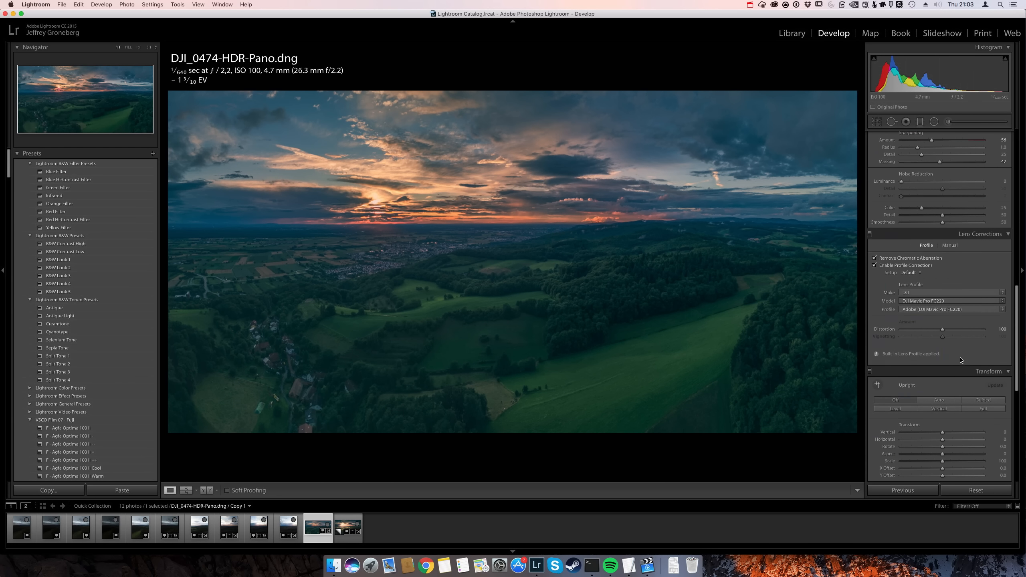
{"action": "left_click", "coordinate": [947, 341]}
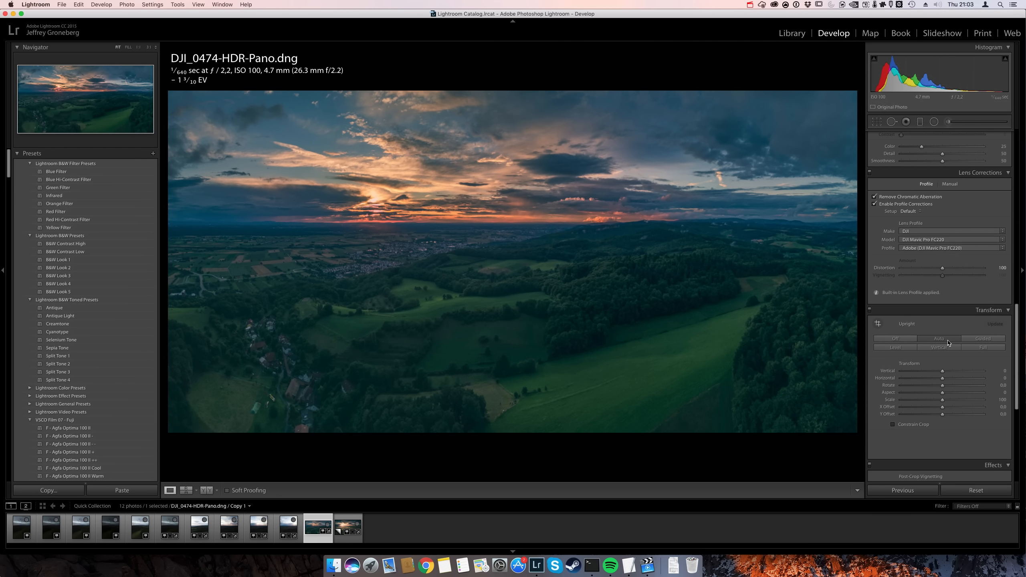
{"action": "scroll", "coordinate": [949, 355], "scroll_direction": "down", "scroll_amount": 10}
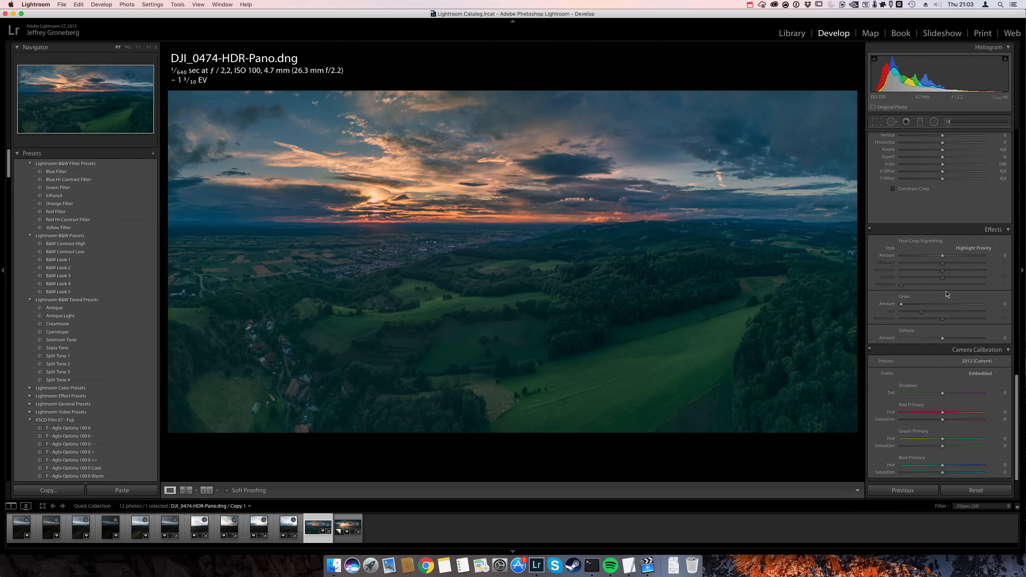
{"action": "scroll", "coordinate": [952, 302], "scroll_direction": "down", "scroll_amount": 3}
{"action": "scroll", "coordinate": [953, 302], "scroll_direction": "up", "scroll_amount": 15}
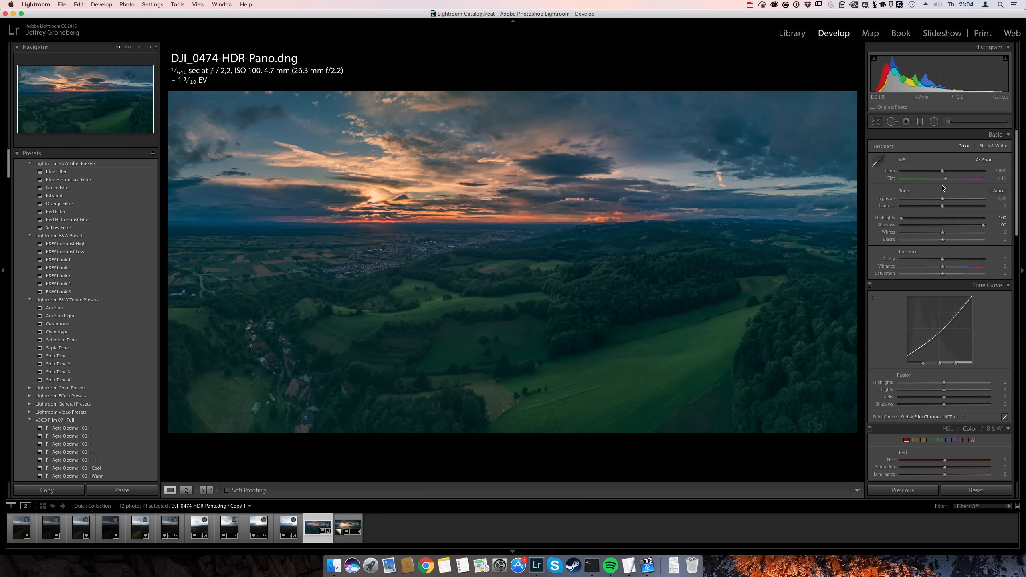
{"action": "left_click_drag", "start_coordinate": [942, 172], "coordinate": [959, 175]}
- Add a large radial filter centred on the sun with Exposure 0.76
{"action": "left_click", "coordinate": [934, 122]}
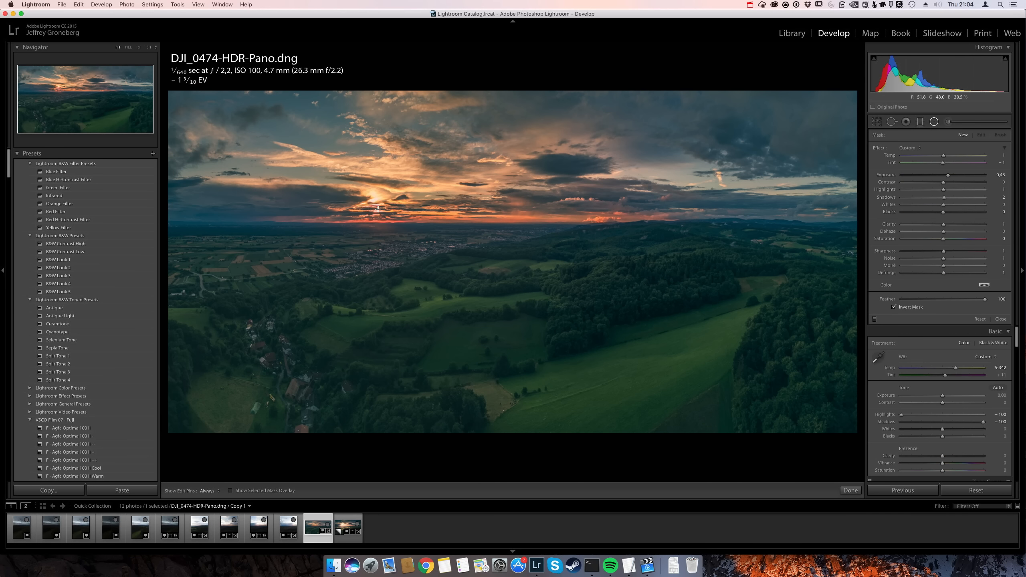
{"action": "key", "text": "shift+m"}
{"action": "left_click", "coordinate": [933, 122]}
{"action": "left_click_drag", "start_coordinate": [948, 175], "coordinate": [952, 177]}
{"action": "left_click_drag", "start_coordinate": [370, 206], "coordinate": [703, 470]}
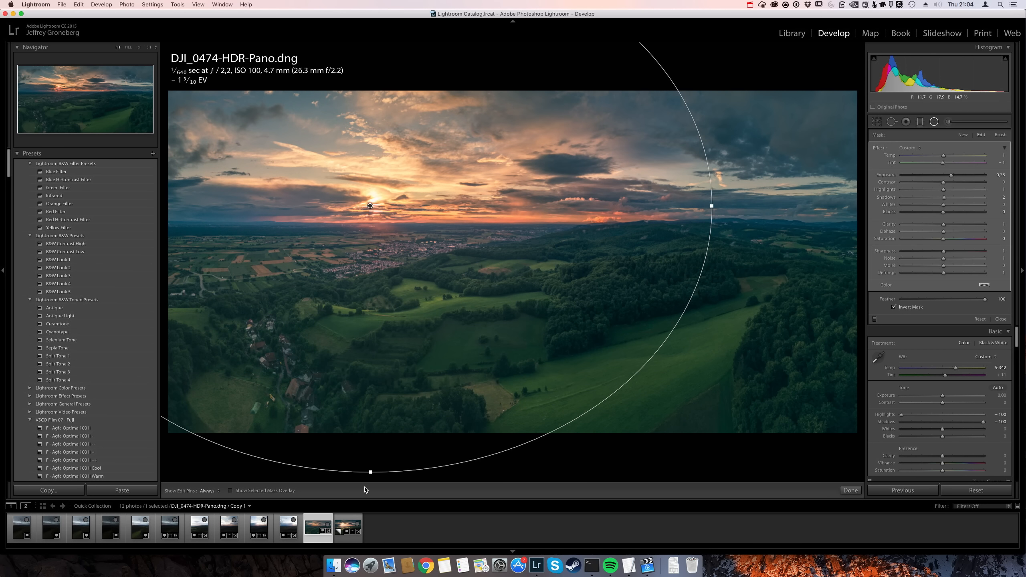
- Flatten and tilt the radial filter, and stretch it across the valley toward the photo's lower right corner
{"action": "left_click_drag", "start_coordinate": [371, 472], "coordinate": [388, 434]}
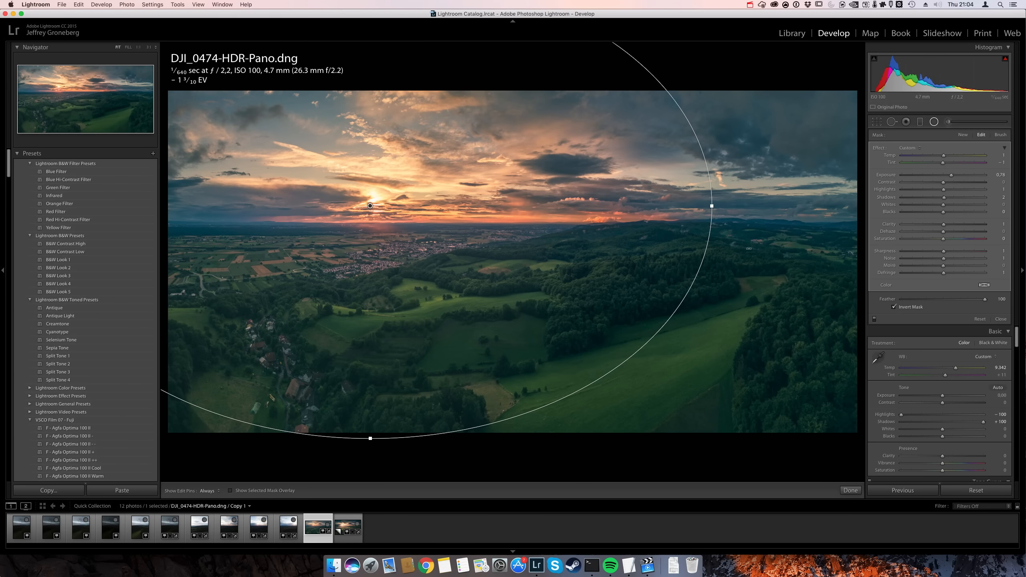
{"action": "left_click_drag", "start_coordinate": [714, 260], "coordinate": [679, 371]}
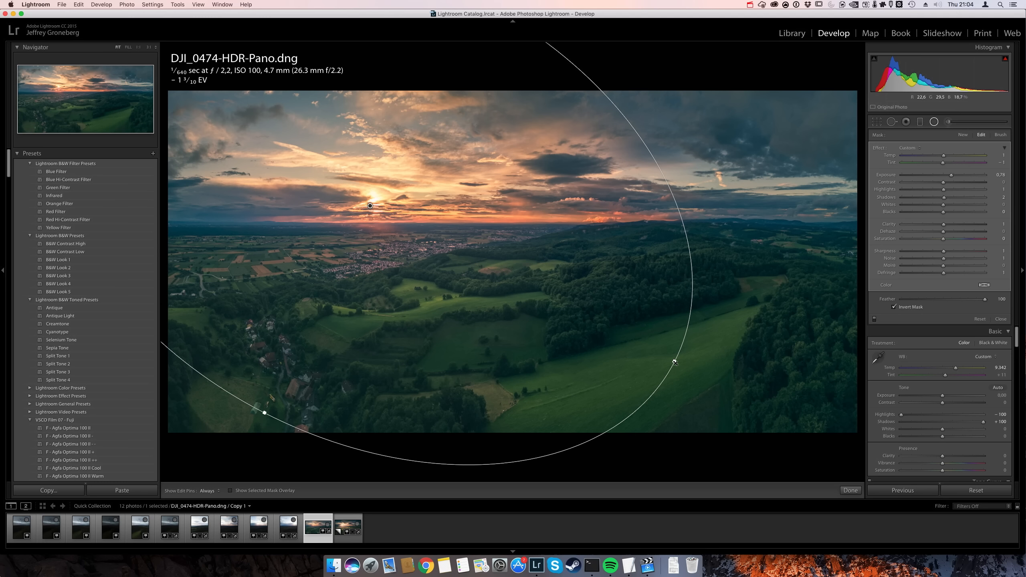
{"action": "left_click_drag", "start_coordinate": [674, 362], "coordinate": [833, 323]}
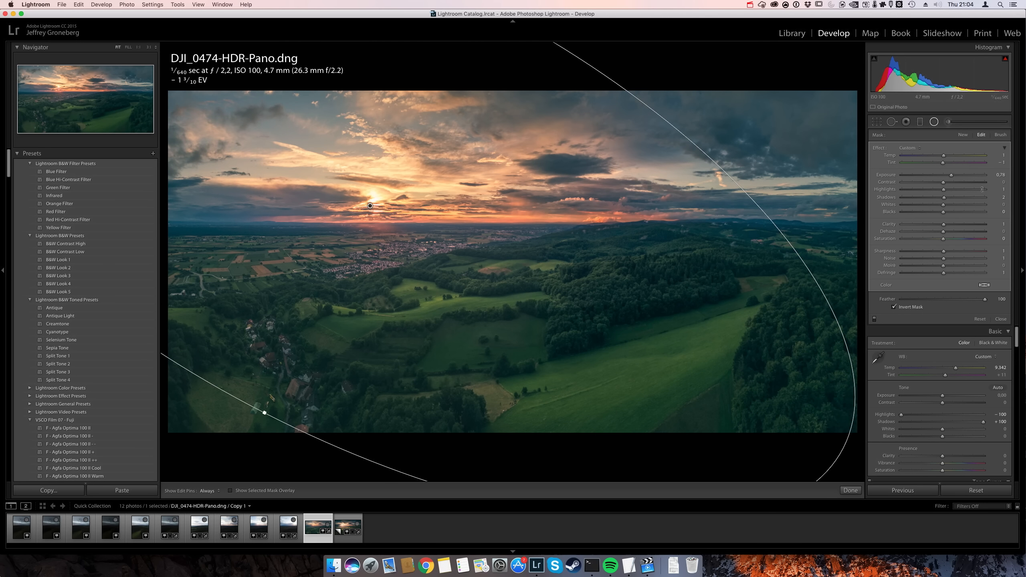
- Set the radial filter's Temp to 39, Exposure to 1.32 and Blacks to 10, and finish editing the filter
{"action": "left_click_drag", "start_coordinate": [944, 156], "coordinate": [948, 217]}
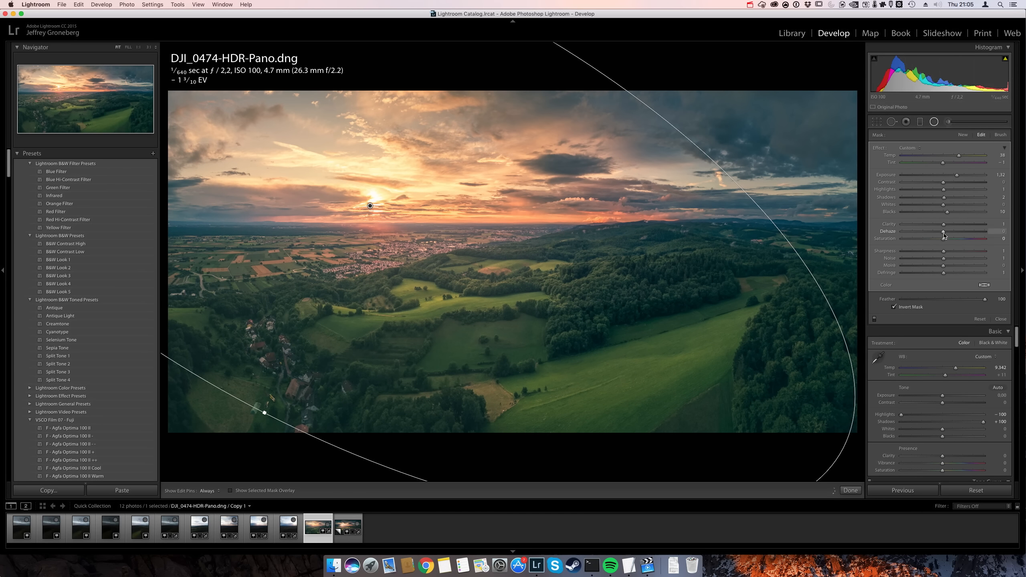
{"action": "left_click", "coordinate": [944, 233]}
{"action": "key", "text": "shift+m"}
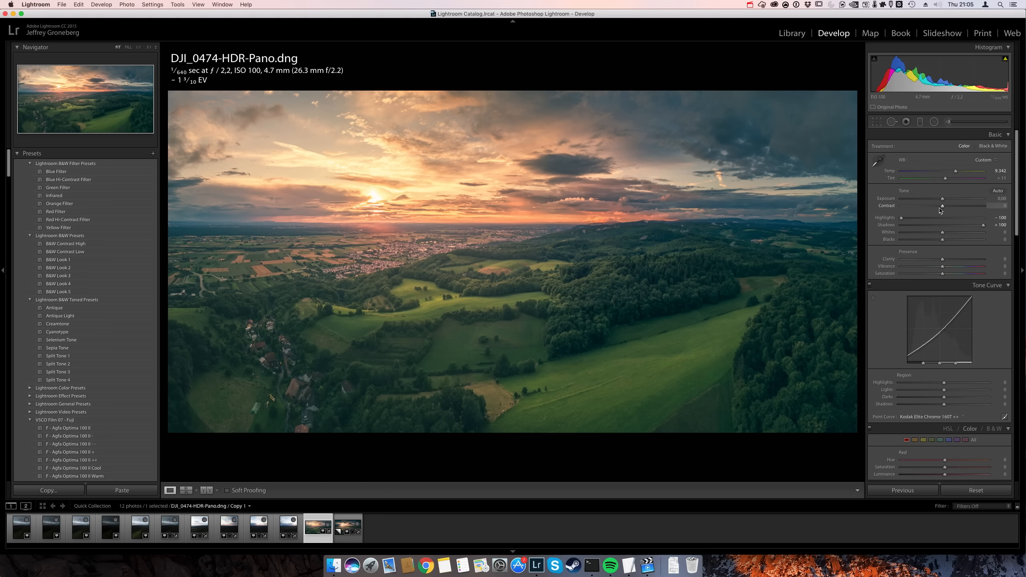
- Set the photo's overall Exposure to −0.30 and lay a graduated filter from above the sky to just below the horizon
{"action": "left_click_drag", "start_coordinate": [943, 201], "coordinate": [941, 201]}
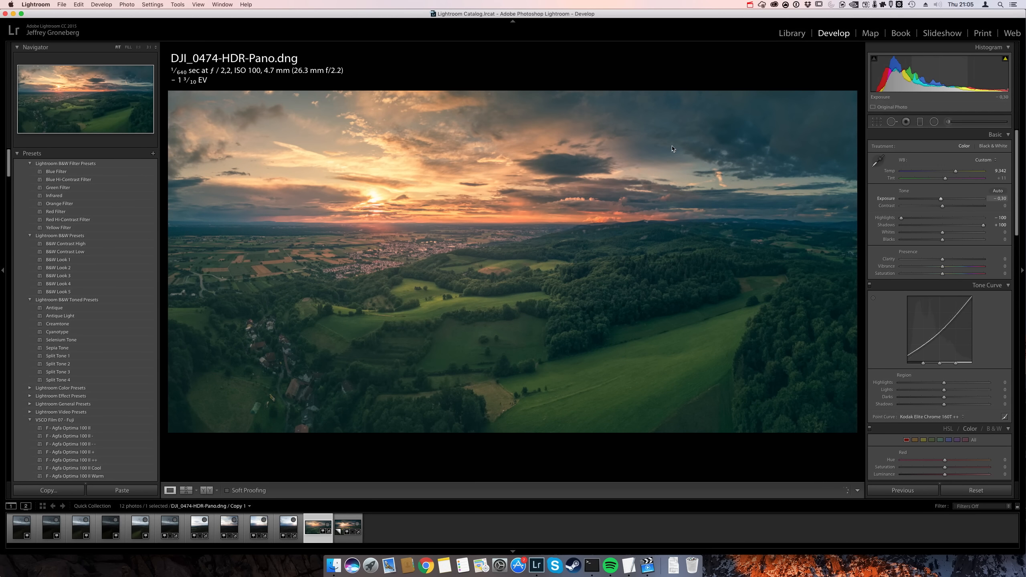
{"action": "left_click", "coordinate": [920, 123]}
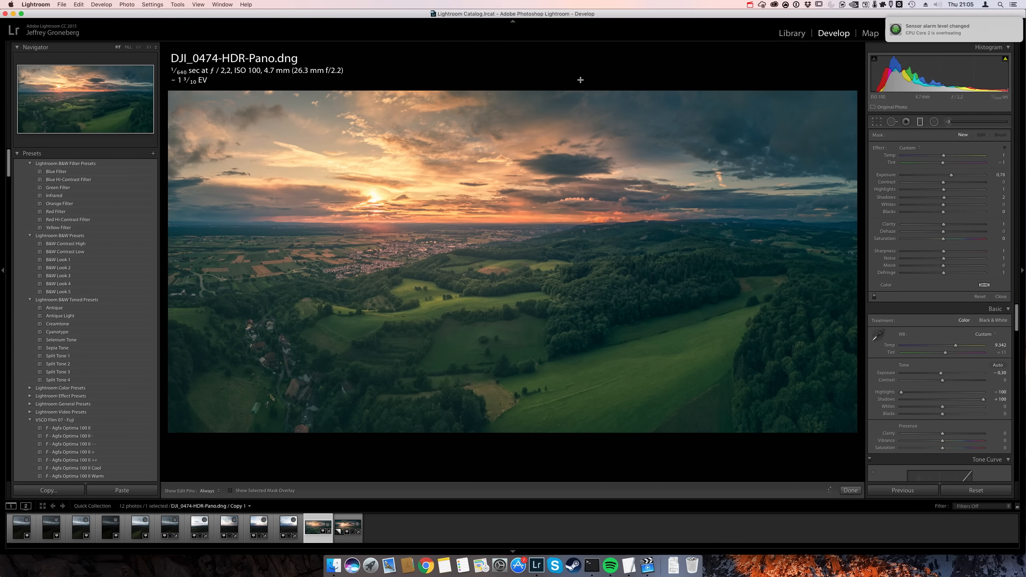
{"action": "left_click_drag", "start_coordinate": [526, 80], "coordinate": [526, 256]}
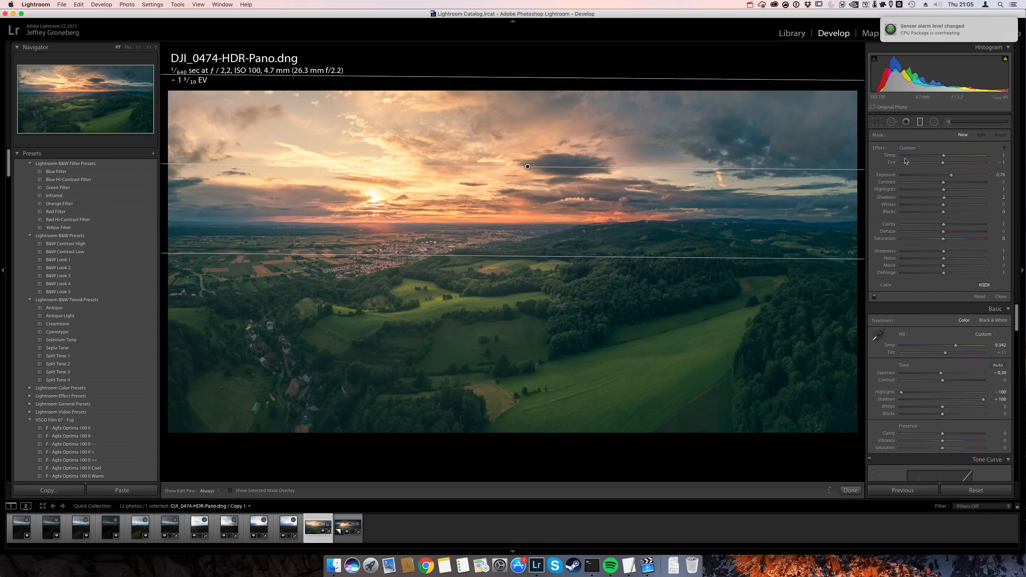
- Darken the sky by setting the graduated filter's Exposure to −0.65, and finish editing the filter
{"action": "left_click", "coordinate": [939, 177]}
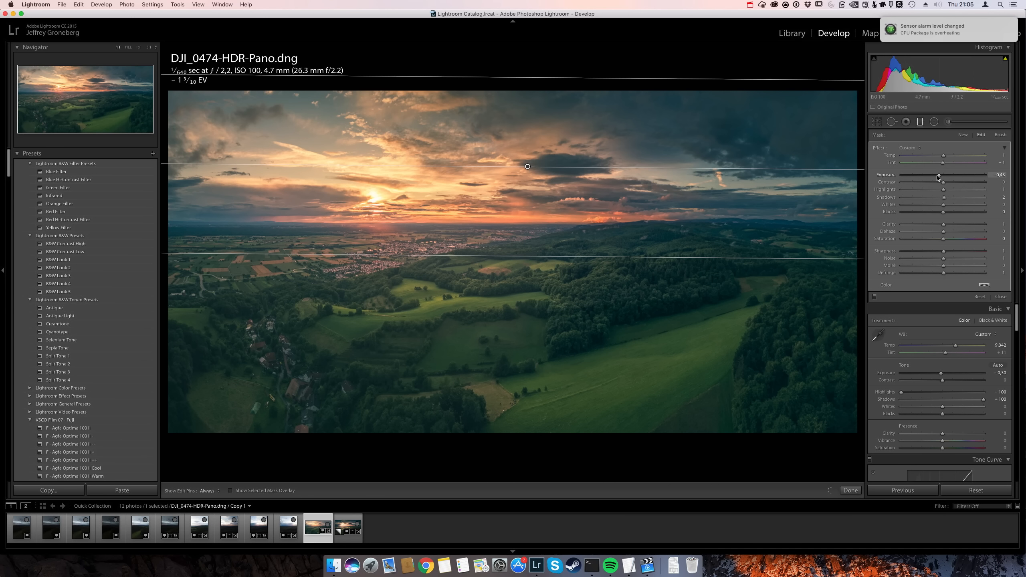
{"action": "left_click_drag", "start_coordinate": [938, 176], "coordinate": [934, 176]}
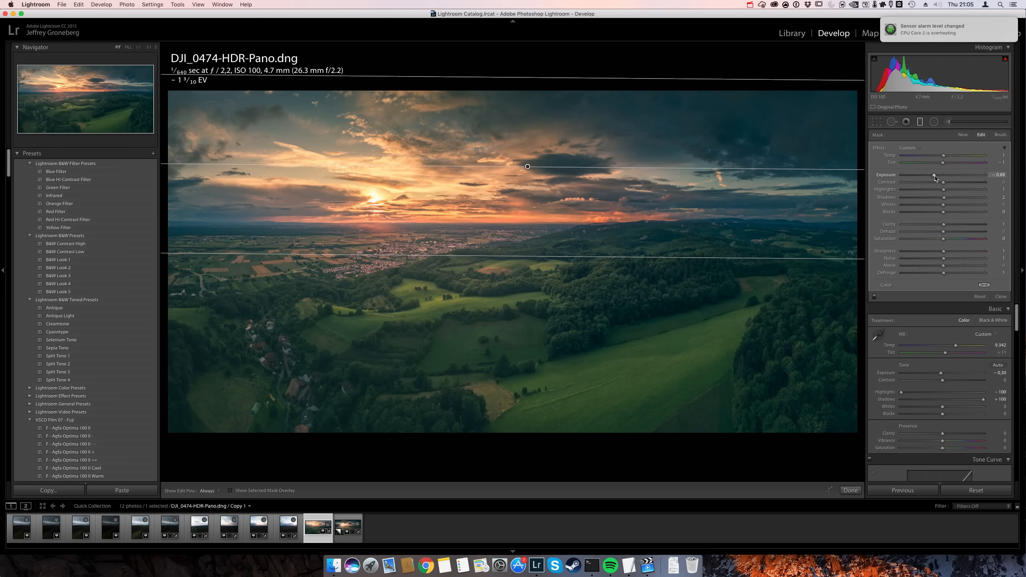
{"action": "left_click", "coordinate": [937, 177]}
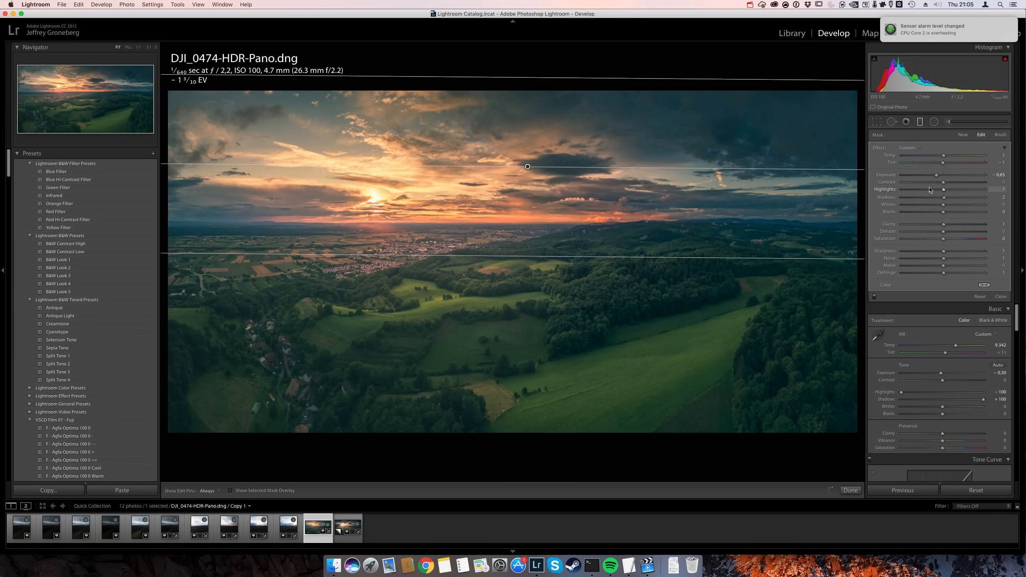
{"action": "key", "text": "m"}
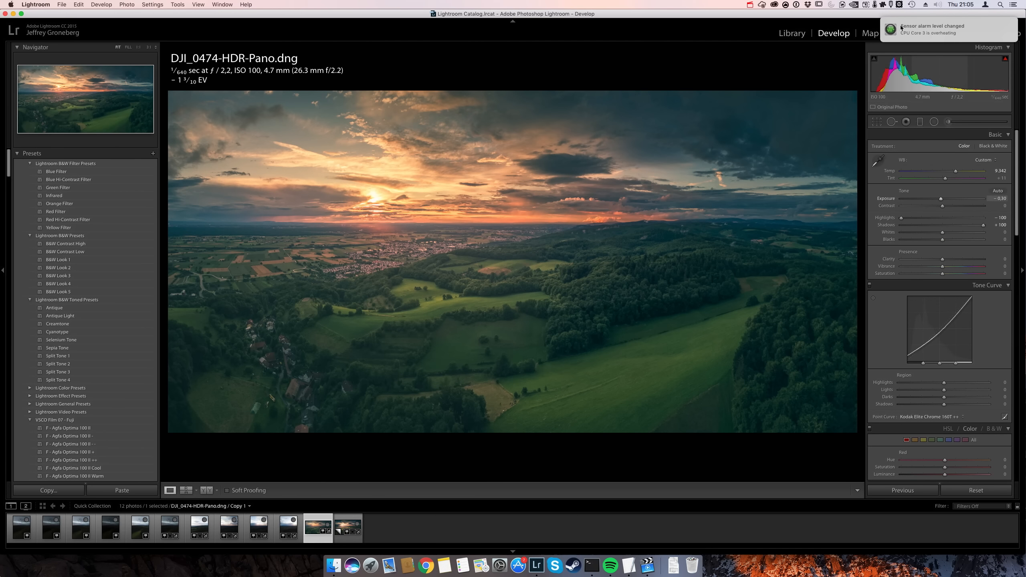
- Quit the HWMonitor utility to stop its overheating notifications from covering the screen
{"action": "left_click", "coordinate": [899, 5]}
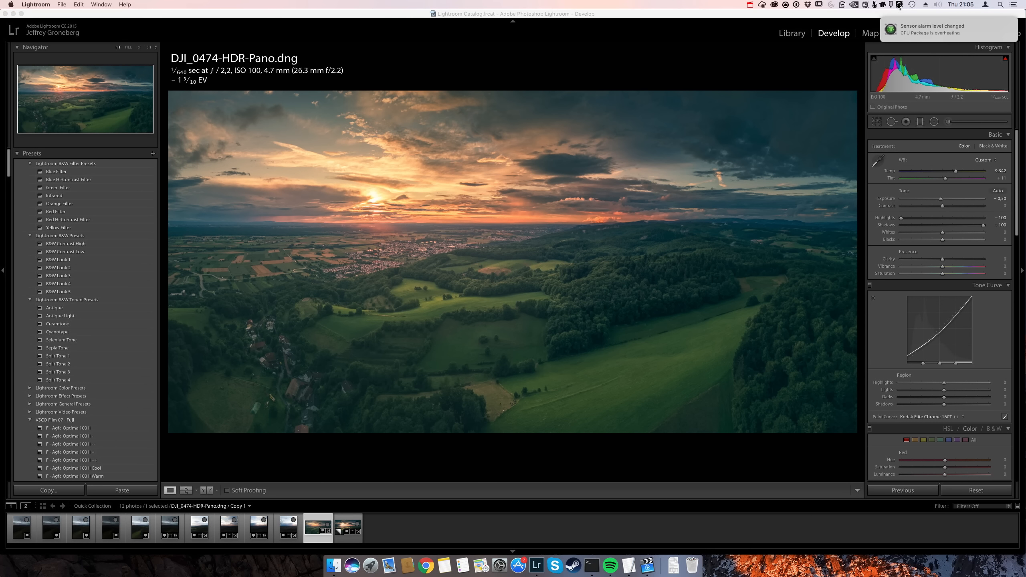
{"action": "left_click", "coordinate": [899, 5]}
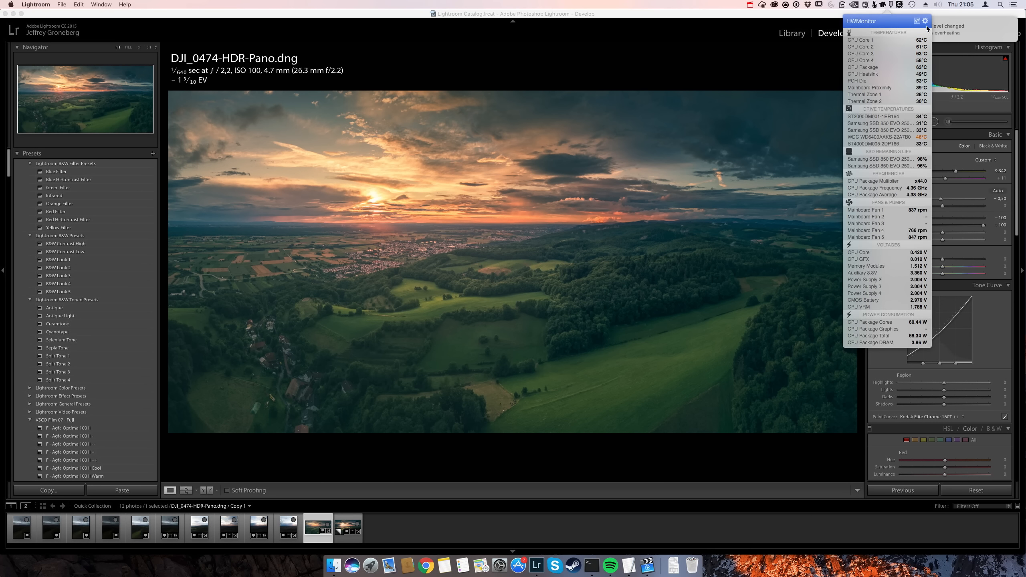
{"action": "left_click", "coordinate": [926, 20]}
{"action": "left_click", "coordinate": [954, 75]}
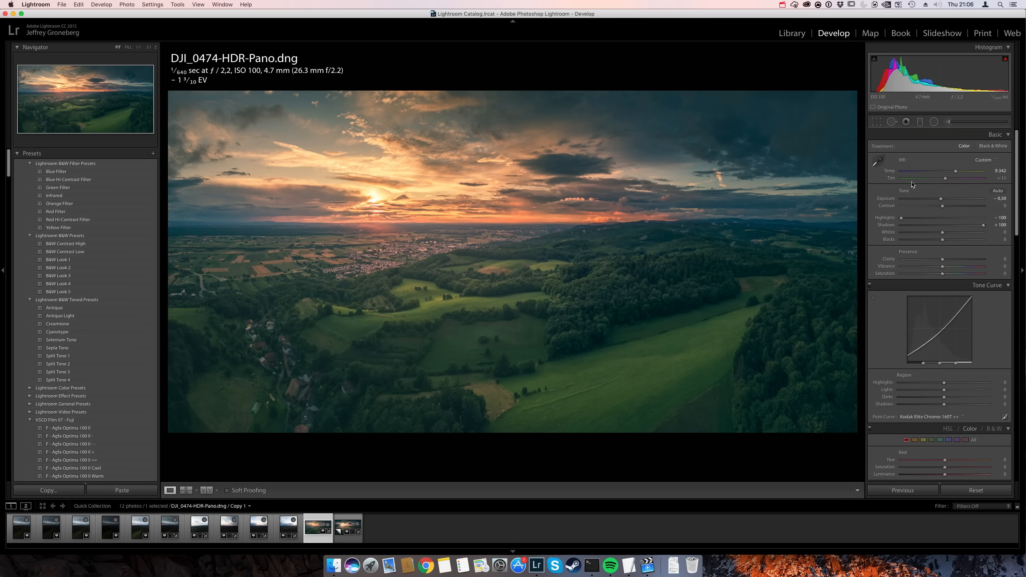
- Set the photo's overall Exposure to −0.45
{"action": "left_click_drag", "start_coordinate": [940, 199], "coordinate": [940, 200]}
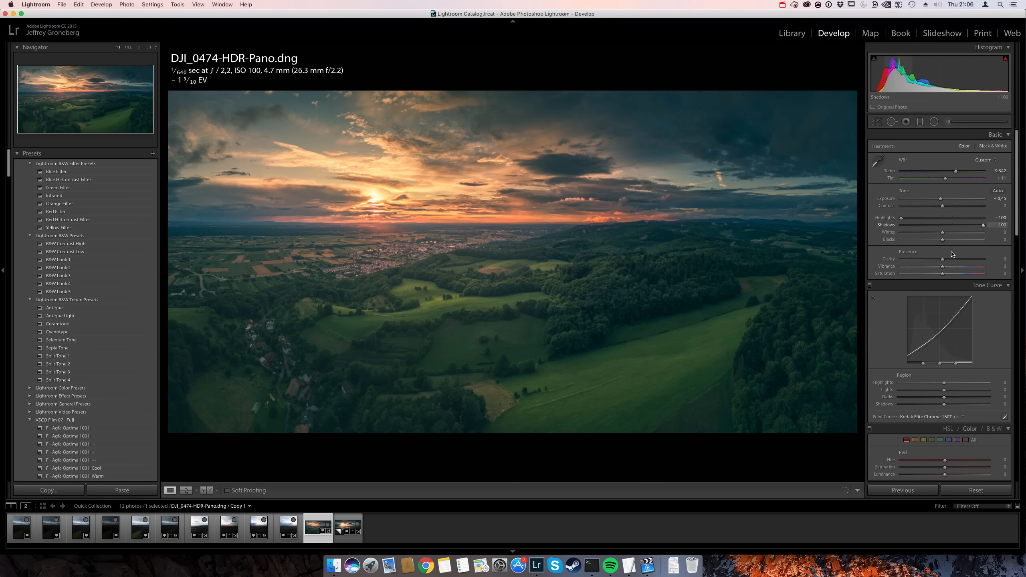
{"action": "scroll", "coordinate": [957, 299], "scroll_direction": "down", "scroll_amount": 10}
{"action": "scroll", "coordinate": [978, 281], "scroll_direction": "down", "scroll_amount": 10}
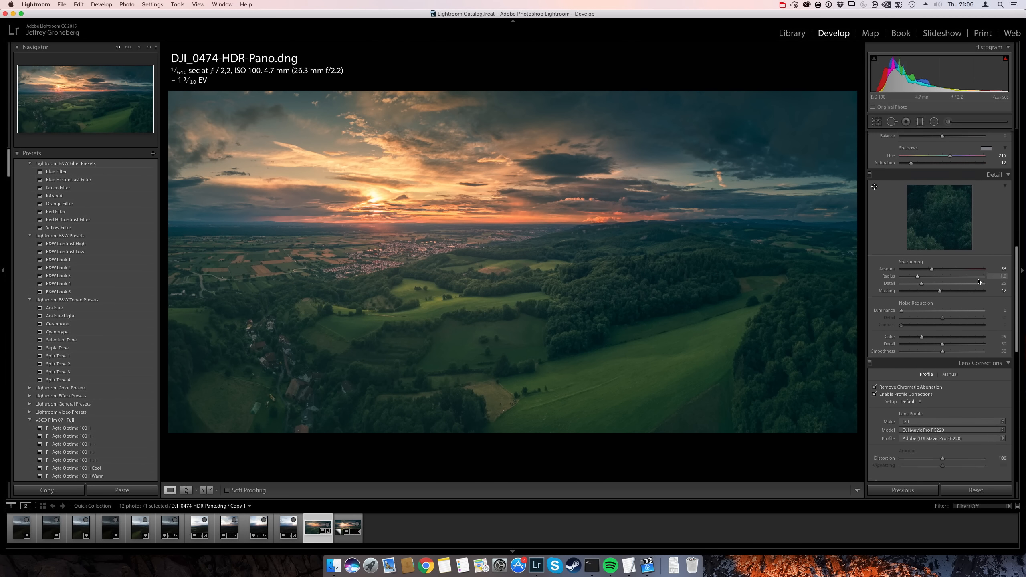
{"action": "scroll", "coordinate": [969, 286], "scroll_direction": "up", "scroll_amount": 10}
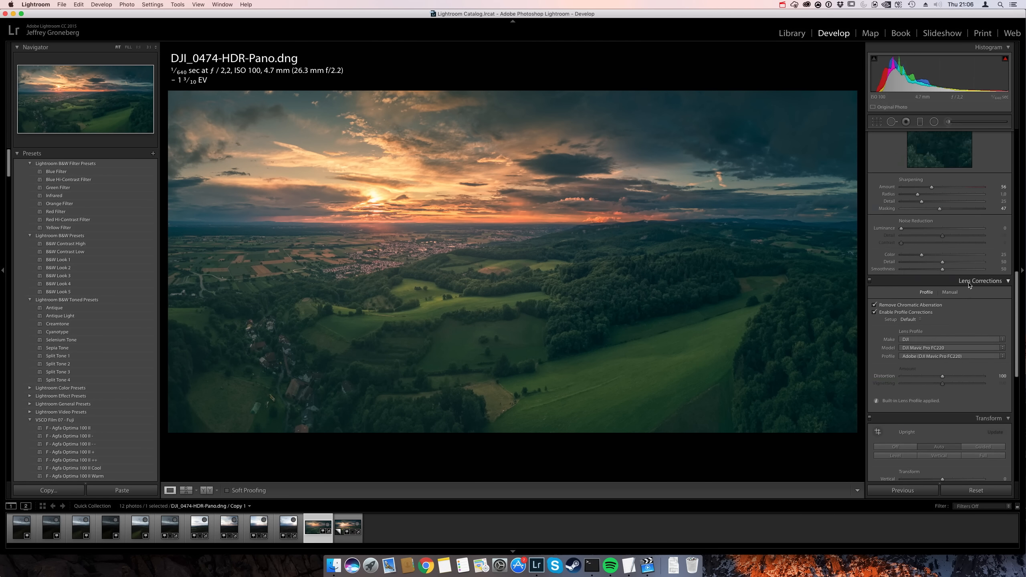
- Brighten the glow around the sun with HSL Luminance, setting Orange to +39 and Yellow to +60
{"action": "left_click", "coordinate": [947, 250]}
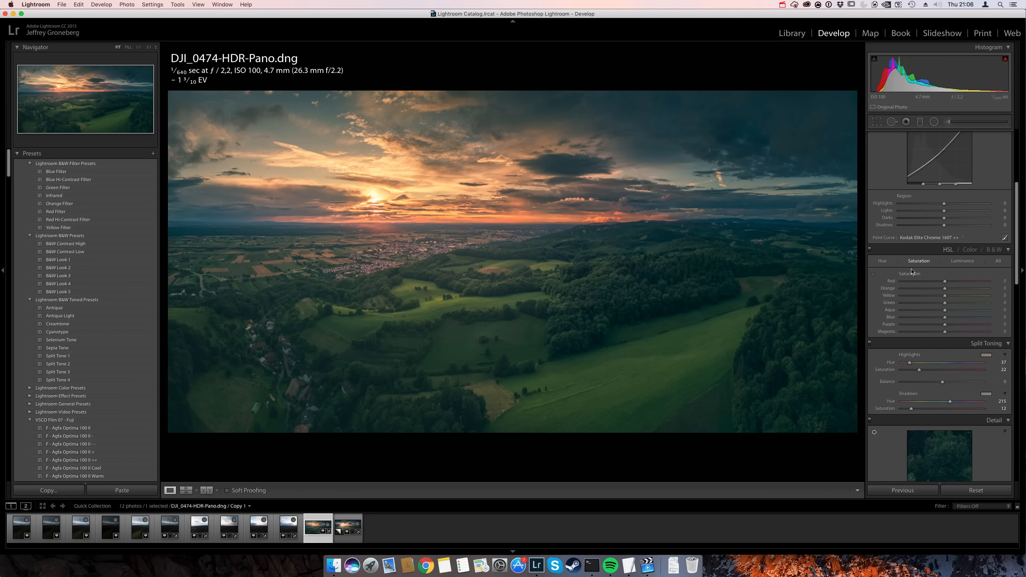
{"action": "left_click", "coordinate": [873, 275]}
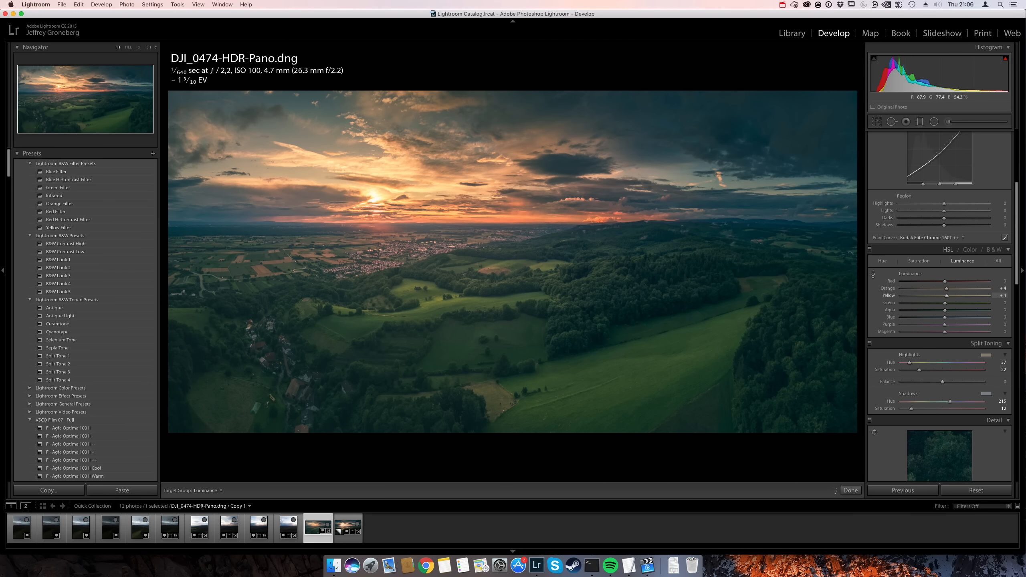
{"action": "left_click_drag", "start_coordinate": [374, 196], "coordinate": [373, 157]}
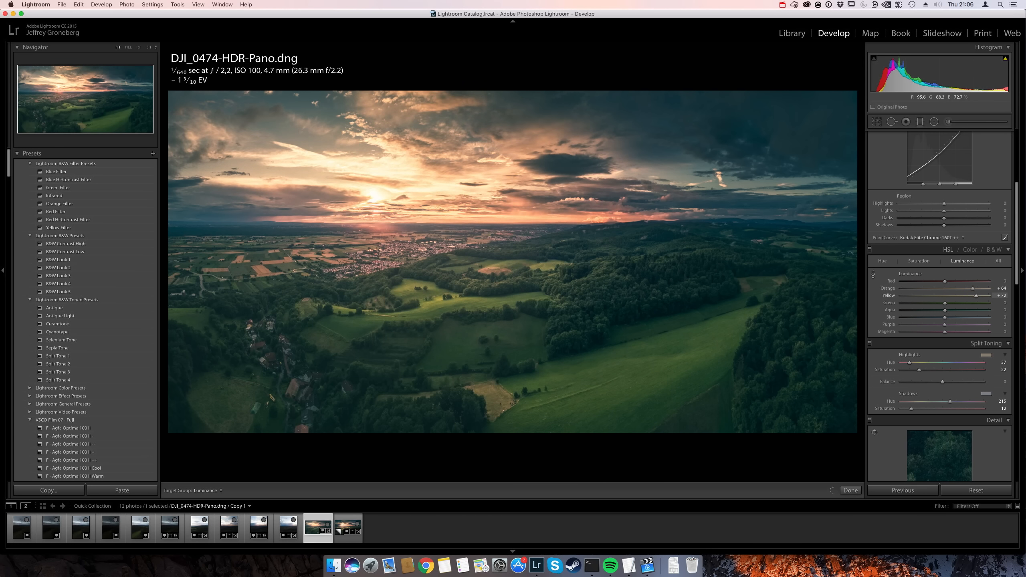
{"action": "key", "text": "Escape"}
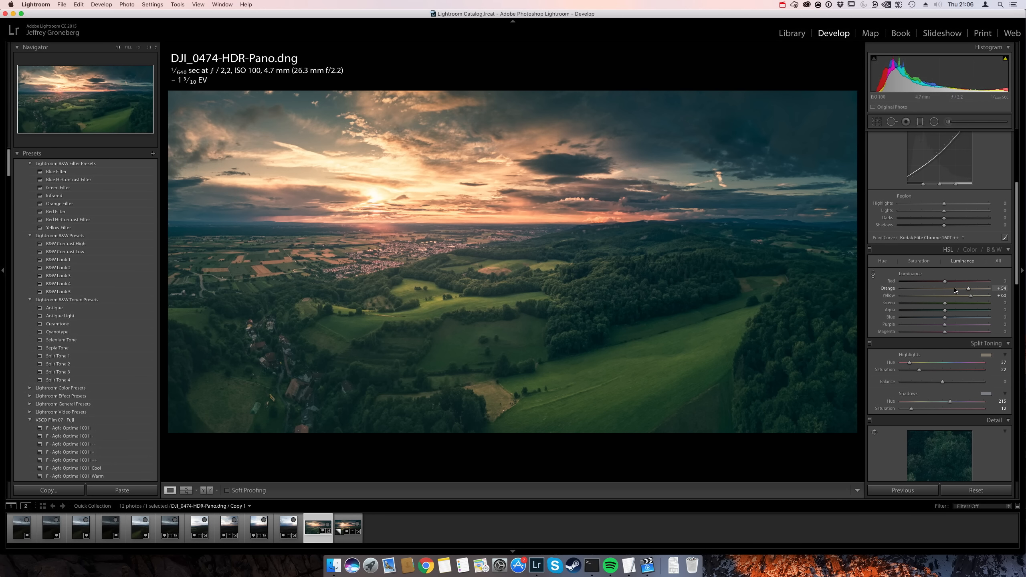
{"action": "left_click_drag", "start_coordinate": [954, 290], "coordinate": [963, 292]}
- Add a wide, slightly tilted radial filter over the mid-valley meadows with Clarity 22 and Temp 31
{"action": "scroll", "coordinate": [962, 236], "scroll_direction": "up", "scroll_amount": 6}
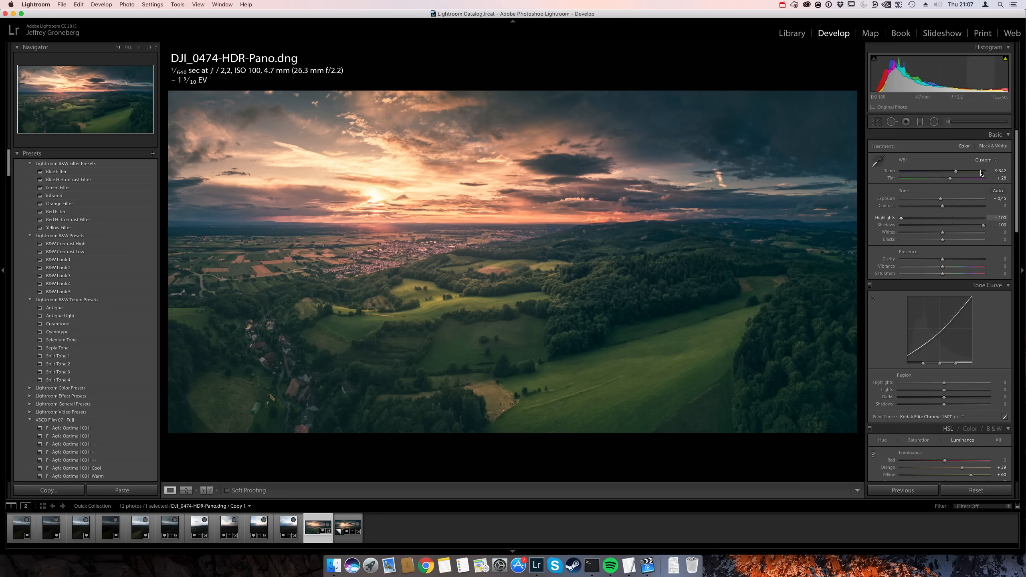
{"action": "left_click", "coordinate": [934, 122]}
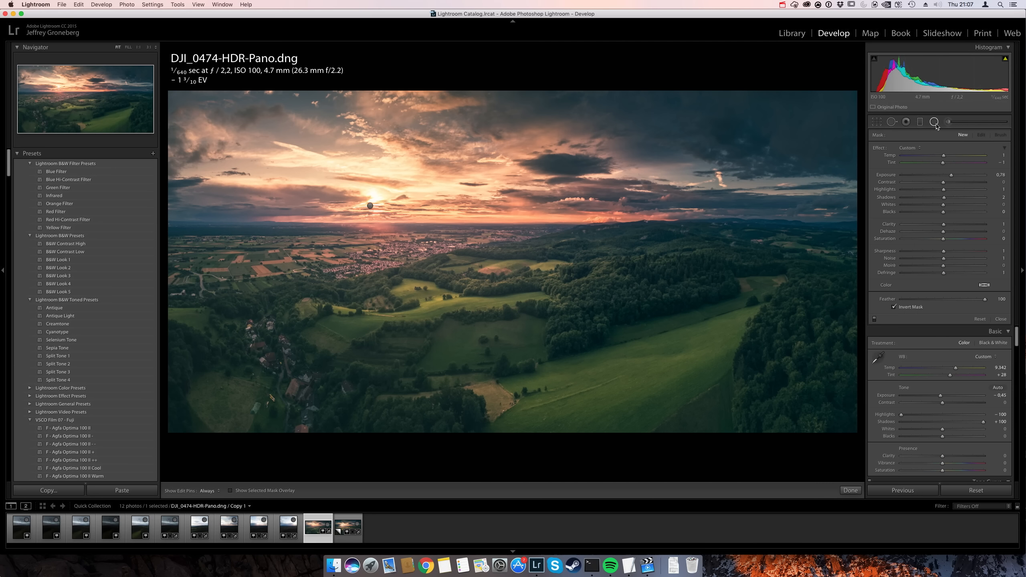
{"action": "left_click_drag", "start_coordinate": [433, 293], "coordinate": [595, 338]}
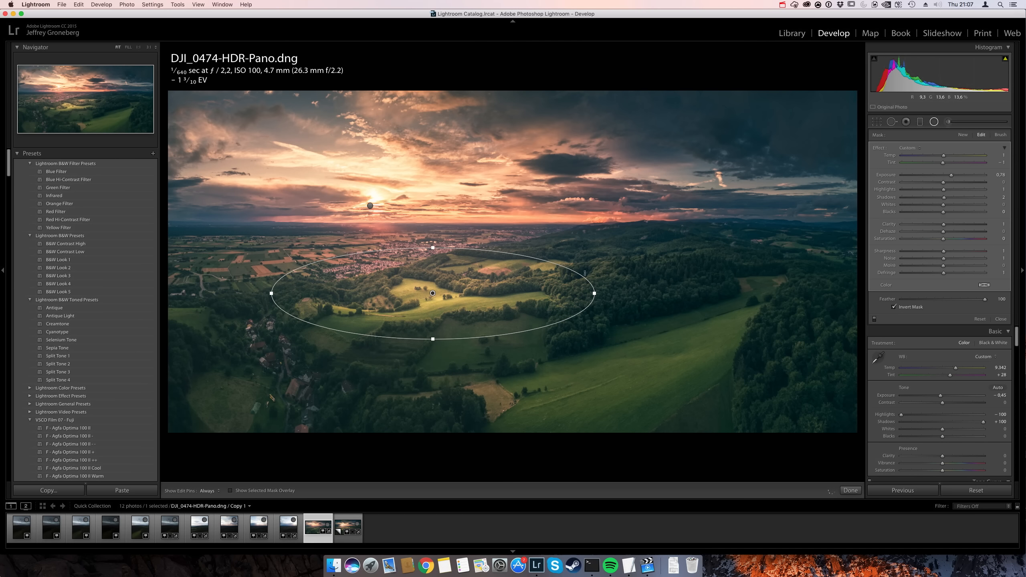
{"action": "left_click_drag", "start_coordinate": [581, 261], "coordinate": [581, 262]}
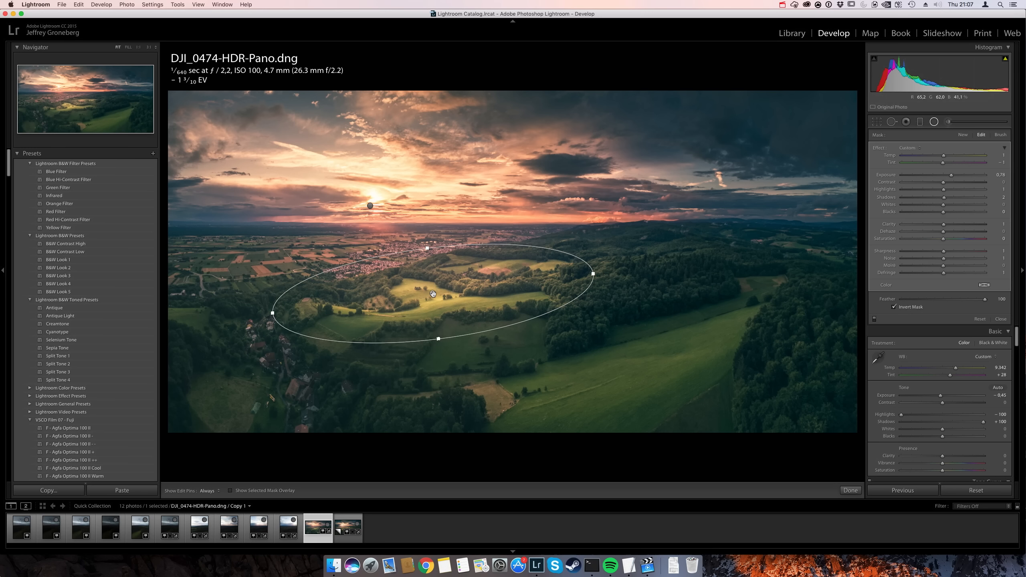
{"action": "mouse_move", "coordinate": [593, 274]}
{"action": "left_click_drag", "start_coordinate": [944, 225], "coordinate": [953, 228]}
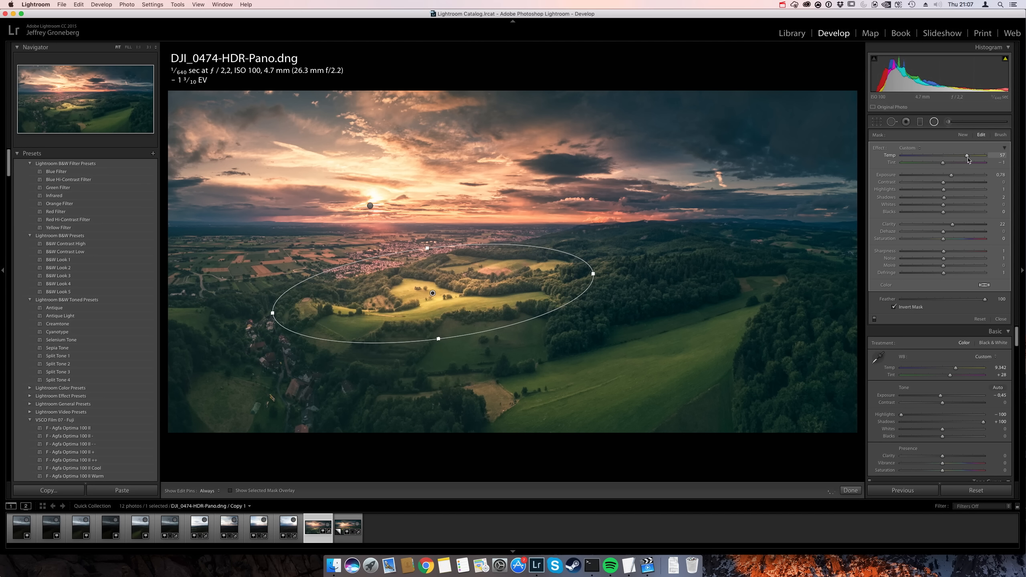
{"action": "left_click_drag", "start_coordinate": [958, 159], "coordinate": [957, 159]}
- Duplicate the meadow radial filter onto the large foreground field, tilt it to follow the slope, and finish editing
{"action": "key", "text": "alt"}
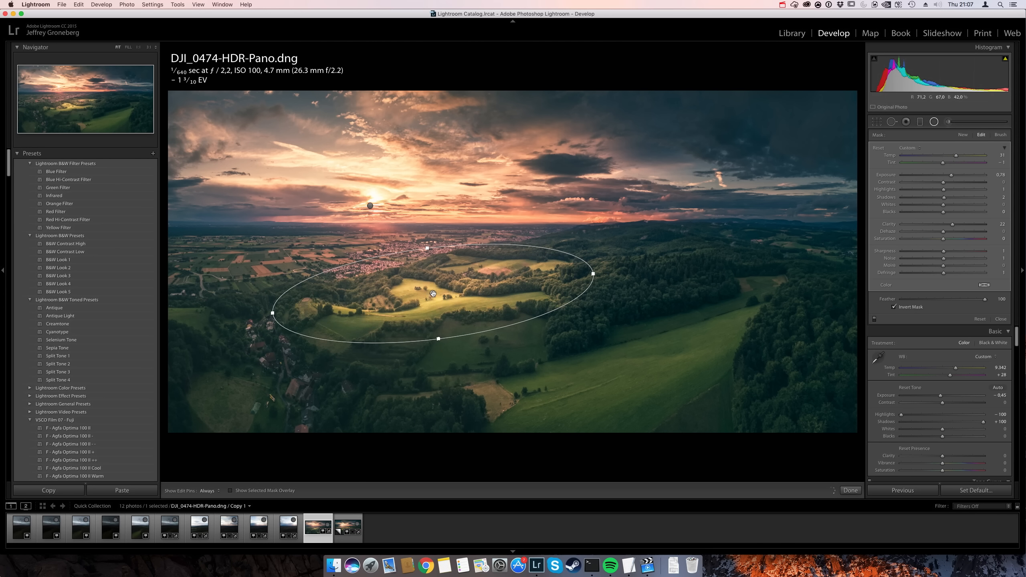
{"action": "left_click_drag", "start_coordinate": [433, 293], "coordinate": [615, 364]}
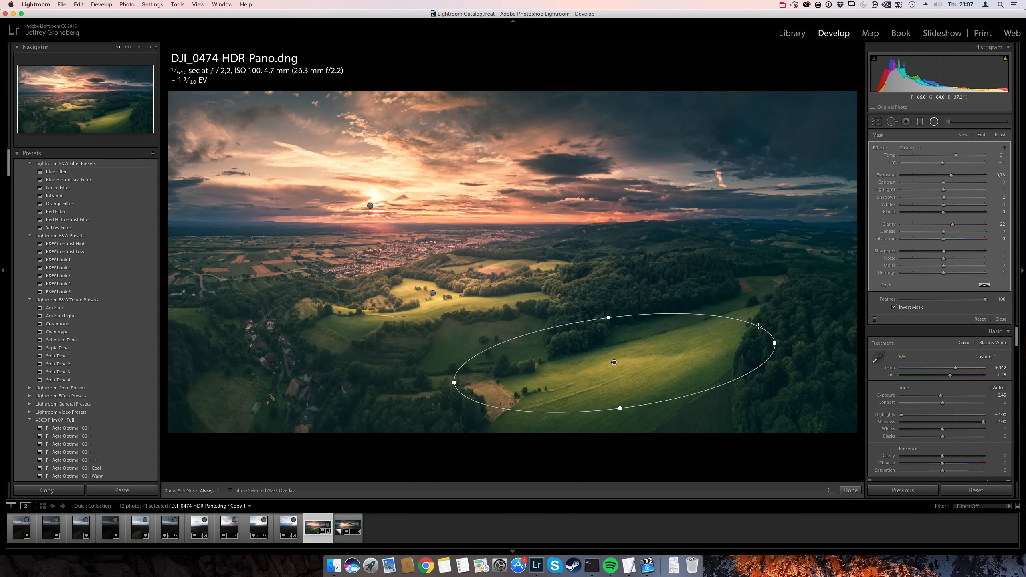
{"action": "left_click_drag", "start_coordinate": [758, 327], "coordinate": [755, 310]}
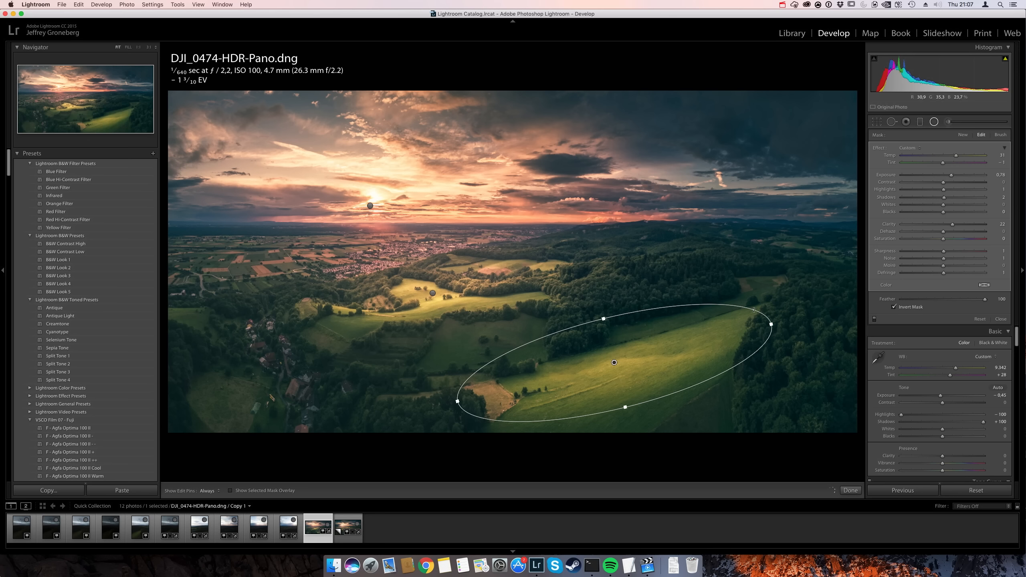
{"action": "key", "text": "shift+m"}
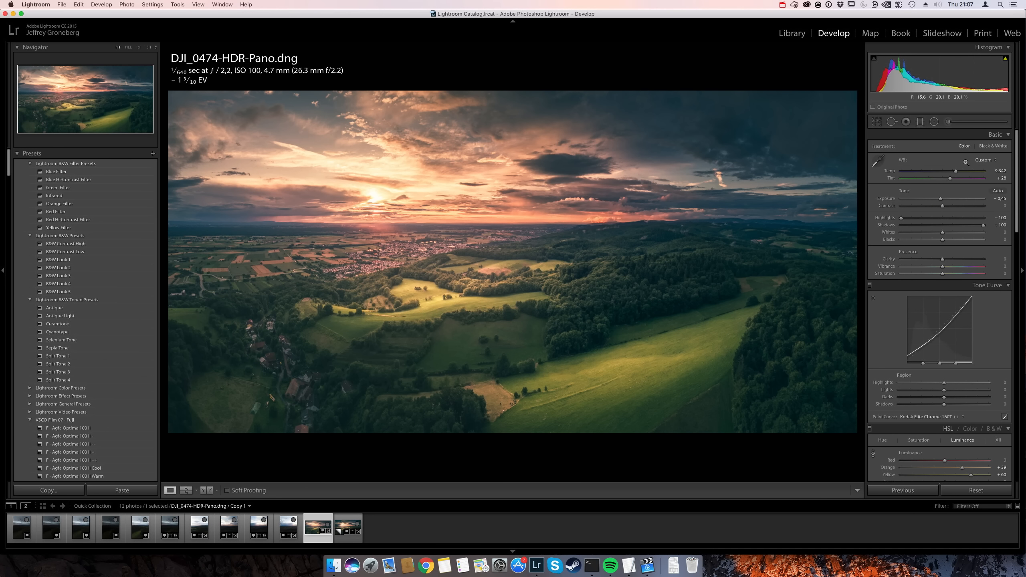
- Add a radial filter over the forest edge beside the meadows with Exposure 0.41, raised Clarity and a warmer Temp, and finish editing
{"action": "left_click", "coordinate": [934, 121]}
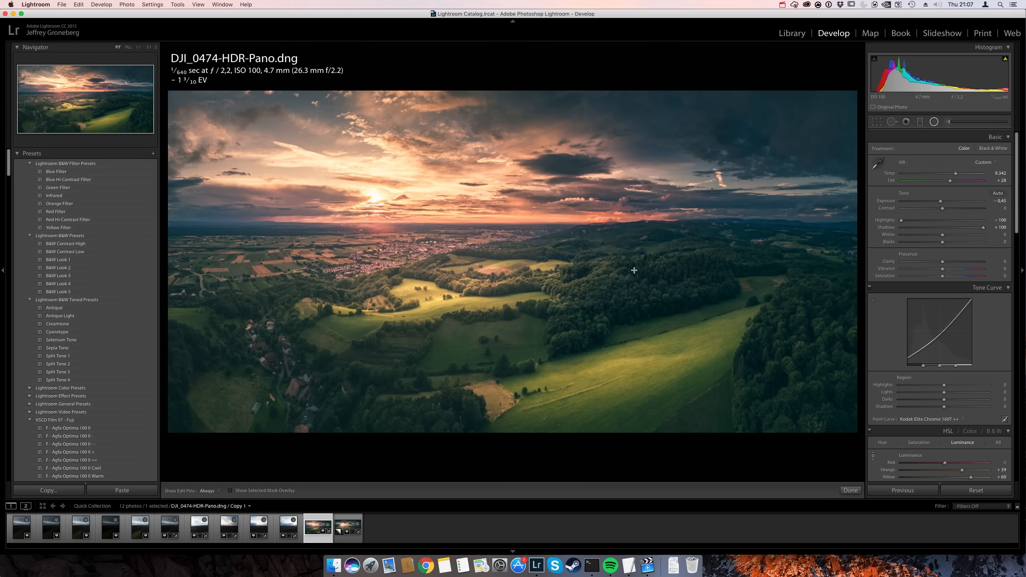
{"action": "left_click_drag", "start_coordinate": [639, 316], "coordinate": [661, 318]}
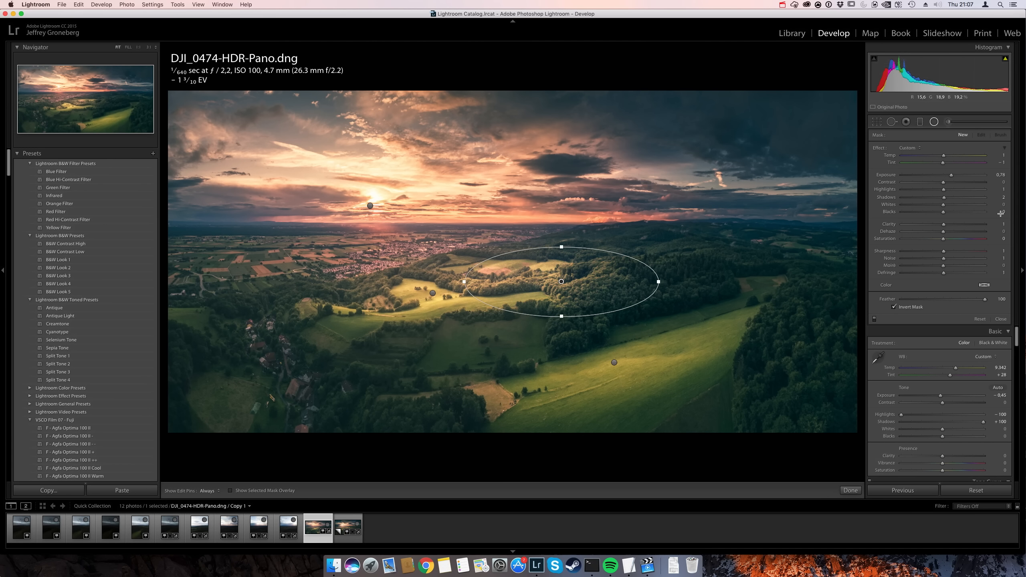
{"action": "left_click_drag", "start_coordinate": [946, 180], "coordinate": [949, 180]}
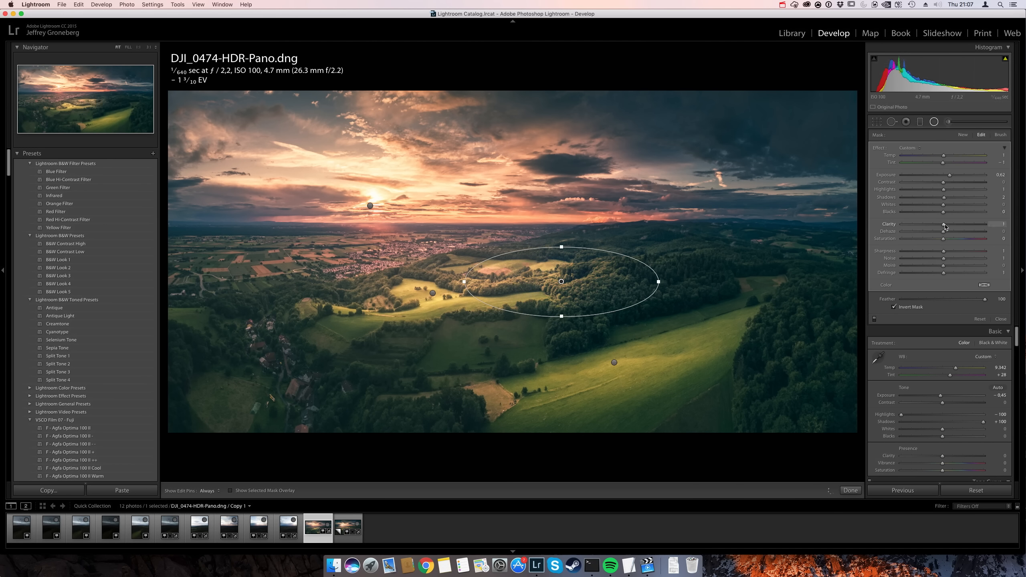
{"action": "left_click_drag", "start_coordinate": [943, 225], "coordinate": [951, 227]}
{"action": "left_click_drag", "start_coordinate": [561, 283], "coordinate": [570, 282]}
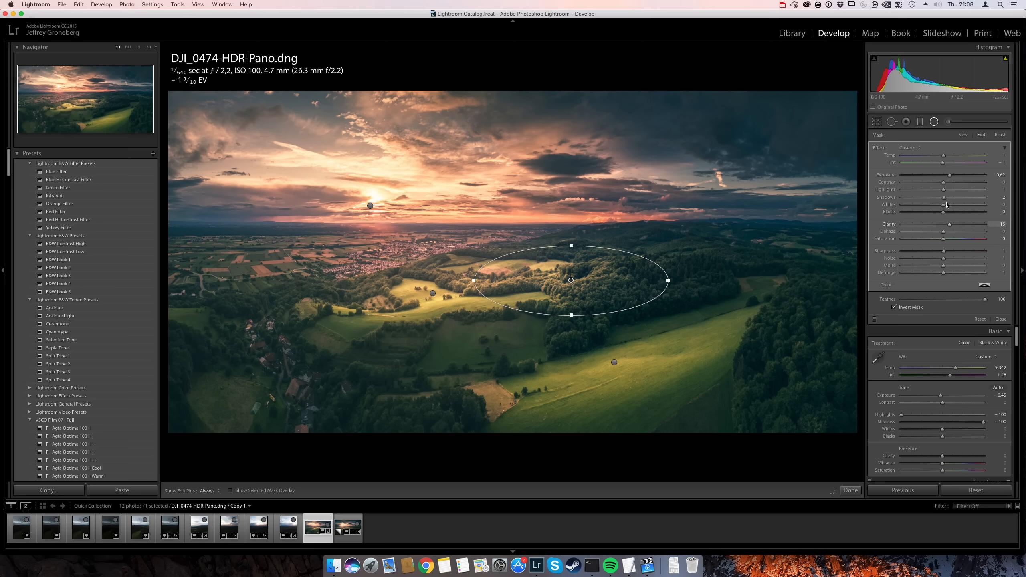
{"action": "left_click_drag", "start_coordinate": [951, 175], "coordinate": [949, 178]}
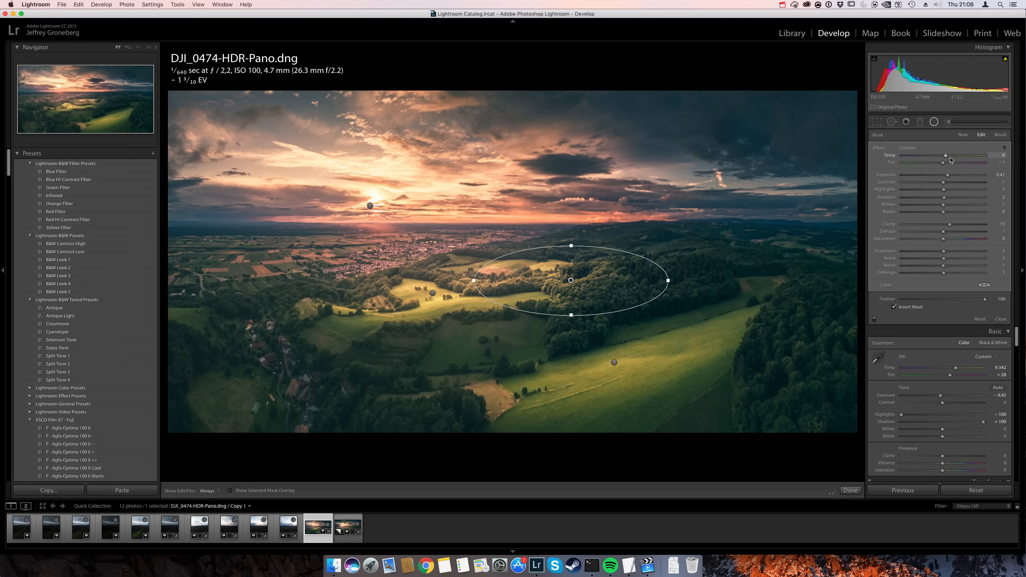
{"action": "left_click_drag", "start_coordinate": [945, 156], "coordinate": [954, 161]}
{"action": "left_click", "coordinate": [833, 265]}
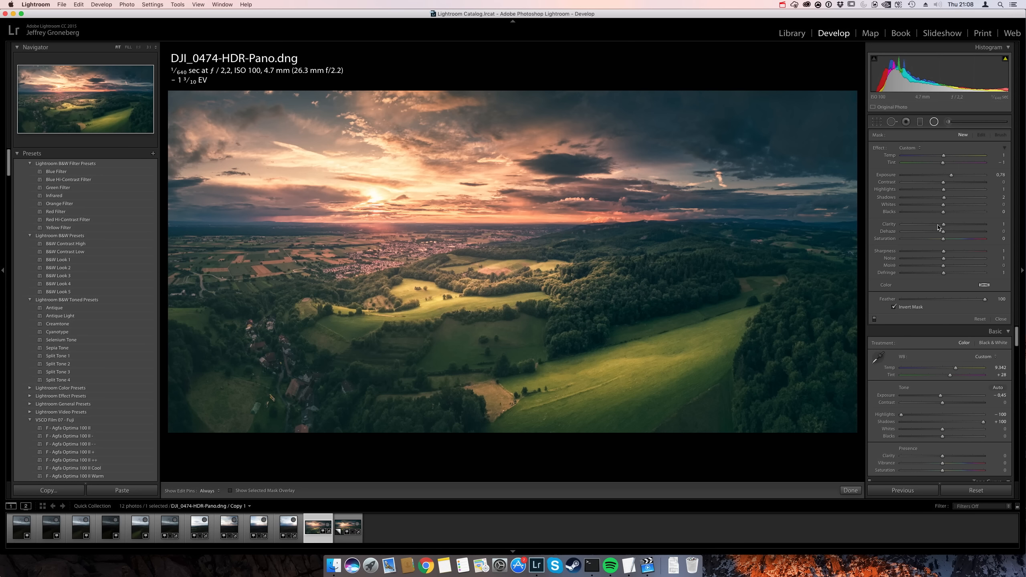
{"action": "key", "text": "shift+m"}
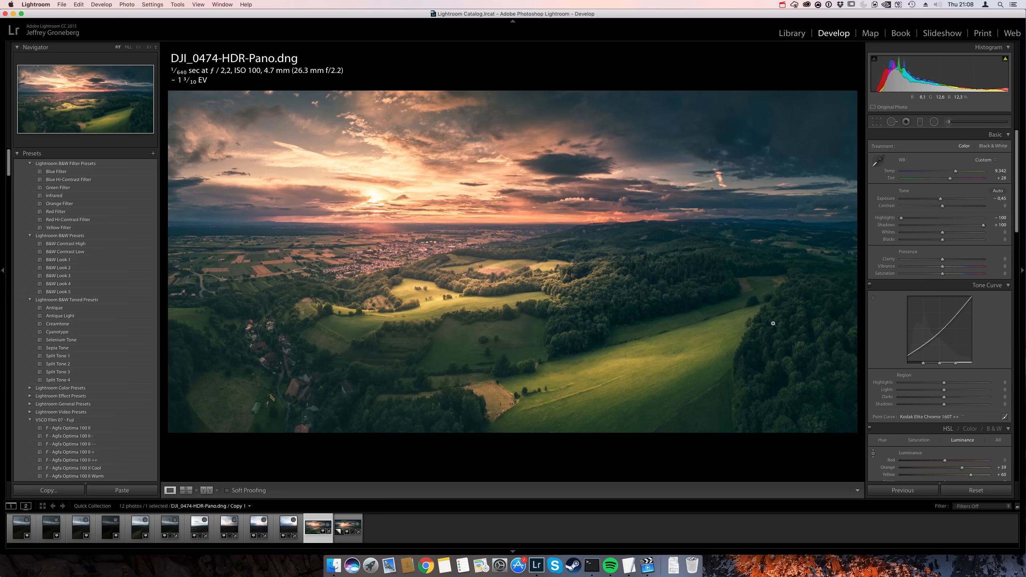
- Add a tall, tilted radial filter over the trees at the foreground field's right edge with Exposure 1.04 and Temp 30
{"action": "key", "text": "shift+m"}
{"action": "left_click_drag", "start_coordinate": [779, 300], "coordinate": [729, 399]}
{"action": "left_click_drag", "start_coordinate": [780, 300], "coordinate": [772, 325]}
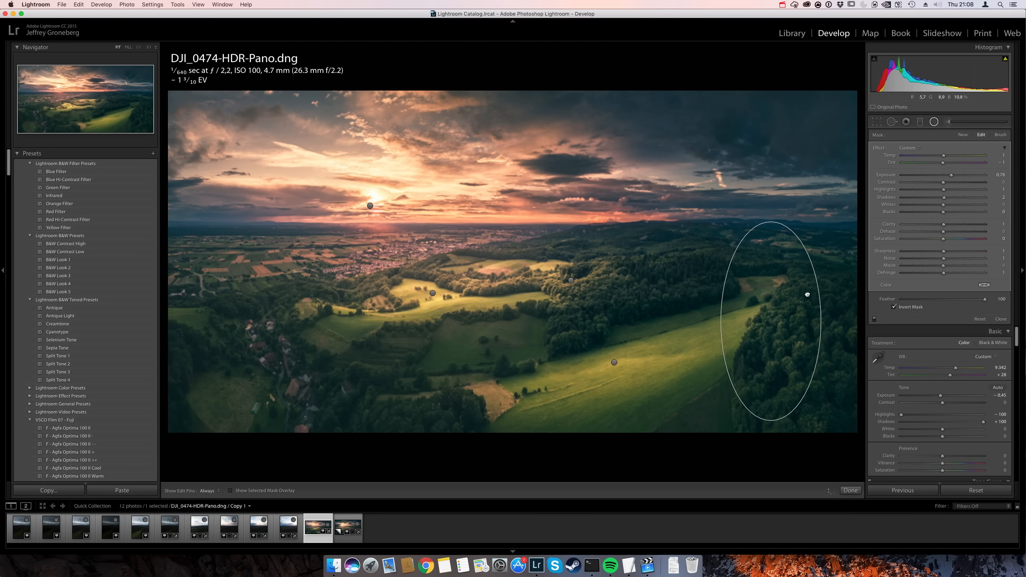
{"action": "left_click_drag", "start_coordinate": [815, 263], "coordinate": [836, 268]}
{"action": "left_click_drag", "start_coordinate": [952, 179], "coordinate": [956, 179]}
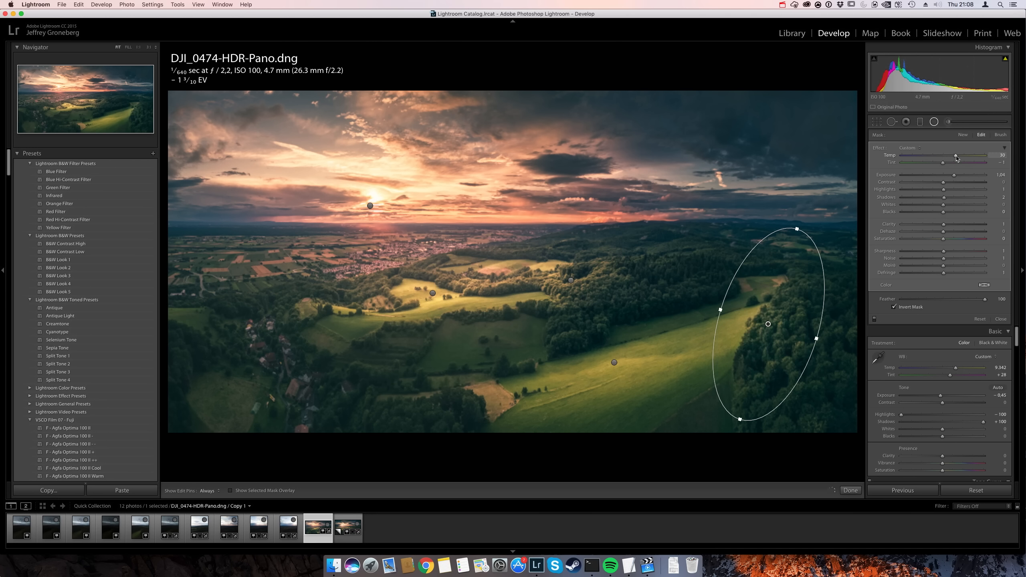
{"action": "key", "text": "Escape"}
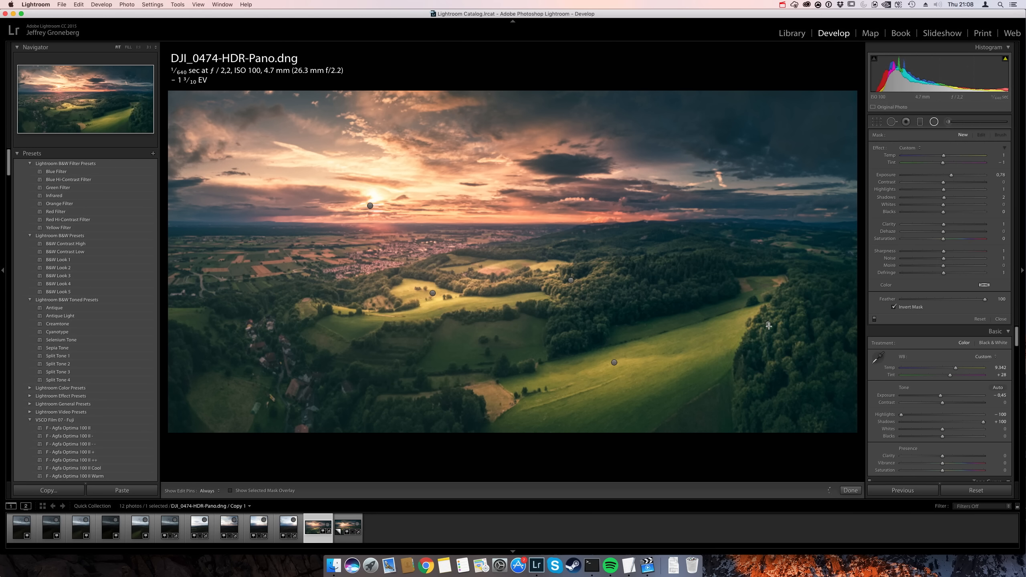
- Erase the tree radial filter's effect along the foreground field's right-hand edge with a small brush, and finish editing
{"action": "left_click", "coordinate": [768, 324]}
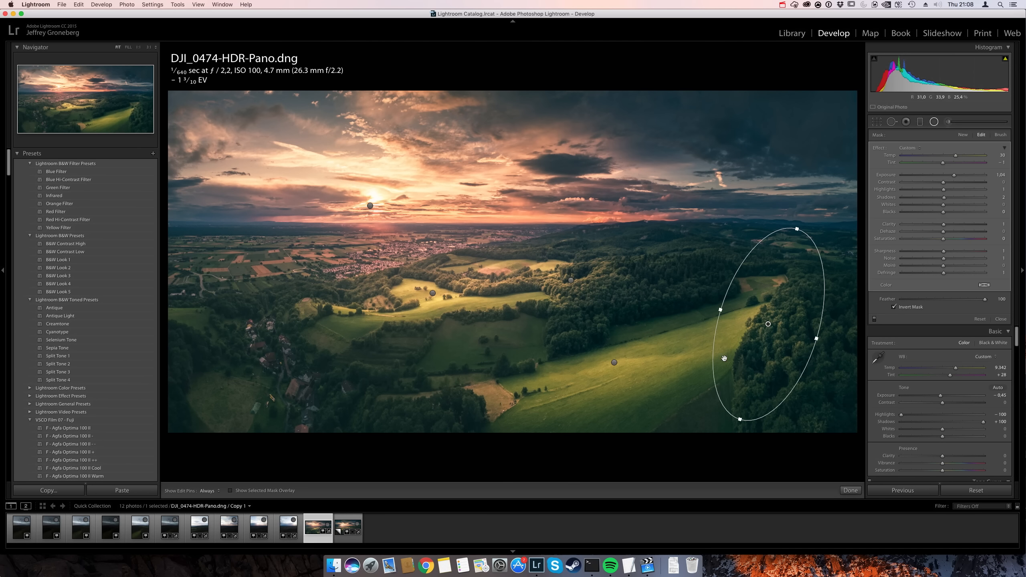
{"action": "left_click", "coordinate": [1000, 135]}
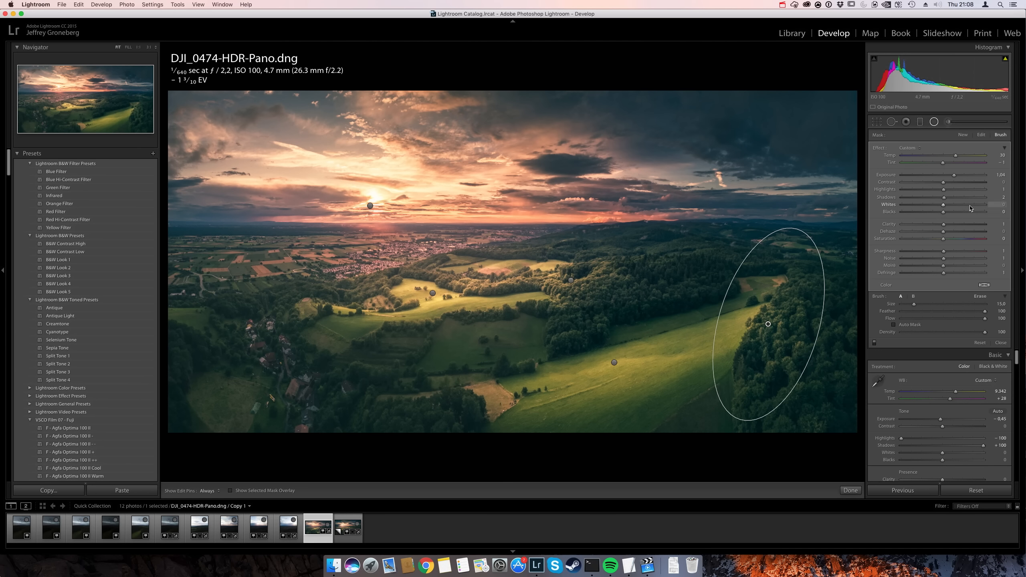
{"action": "key", "text": "alt"}
{"action": "scroll", "coordinate": [761, 286], "scroll_direction": "down", "scroll_amount": 5}
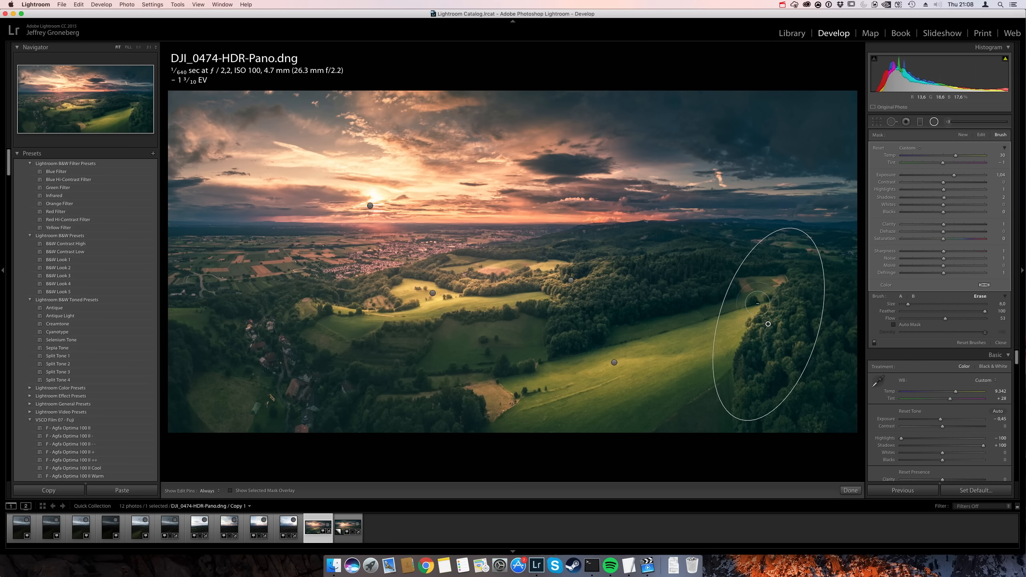
{"action": "mouse_move", "coordinate": [756, 303]}
{"action": "left_mouse_down"}
{"action": "mouse_move", "coordinate": [728, 336]}
{"action": "mouse_move", "coordinate": [750, 297]}
{"action": "mouse_move", "coordinate": [732, 317]}
{"action": "mouse_move", "coordinate": [767, 287]}
{"action": "mouse_move", "coordinate": [716, 371]}
{"action": "mouse_move", "coordinate": [744, 309]}
{"action": "mouse_move", "coordinate": [786, 260]}
{"action": "mouse_move", "coordinate": [718, 354]}
{"action": "mouse_move", "coordinate": [729, 339]}
{"action": "mouse_move", "coordinate": [733, 408]}
{"action": "mouse_move", "coordinate": [726, 358]}
{"action": "mouse_move", "coordinate": [723, 371]}
{"action": "mouse_move", "coordinate": [794, 268]}
{"action": "mouse_move", "coordinate": [717, 344]}
{"action": "mouse_move", "coordinate": [700, 410]}
{"action": "mouse_move", "coordinate": [752, 375]}
{"action": "left_mouse_up"}
{"action": "left_click", "coordinate": [748, 315]}
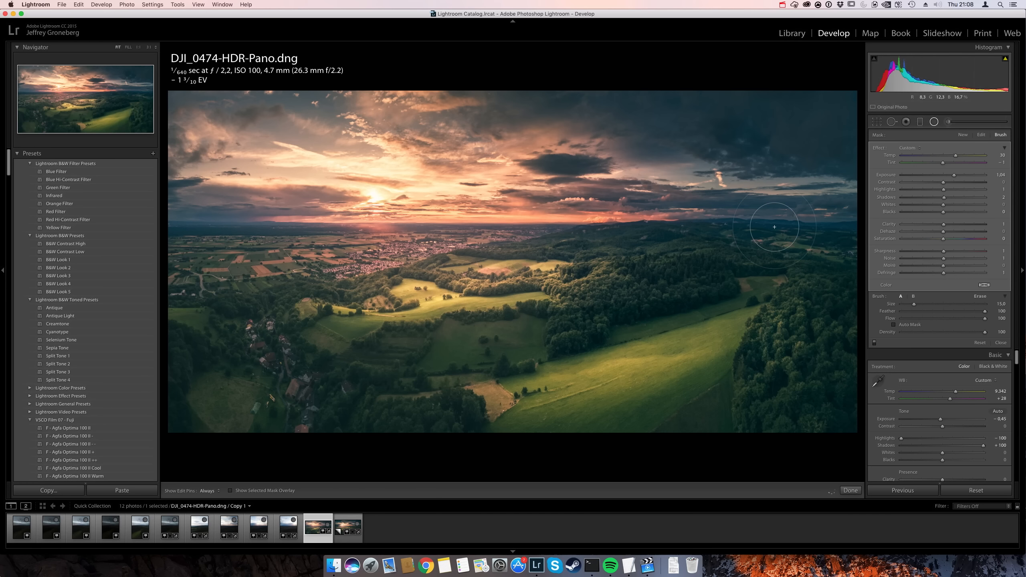
{"action": "key", "text": "shift+m"}
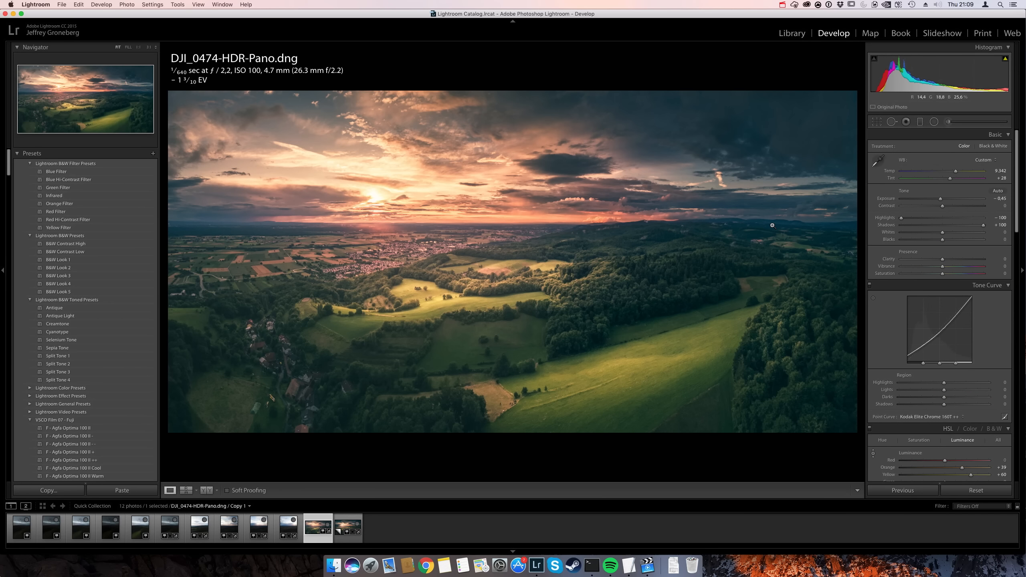
- Compare the panorama with its virtual copy, crop it to 16 x 9 with the frame shifted slightly right, and apply the crop
{"action": "key", "text": "Right"}
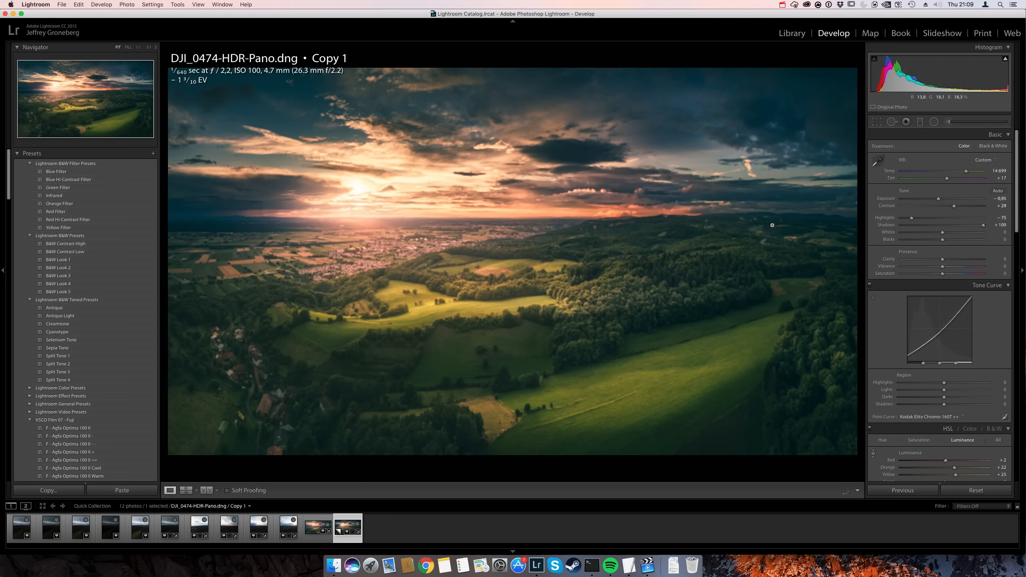
{"action": "key", "text": "Left"}
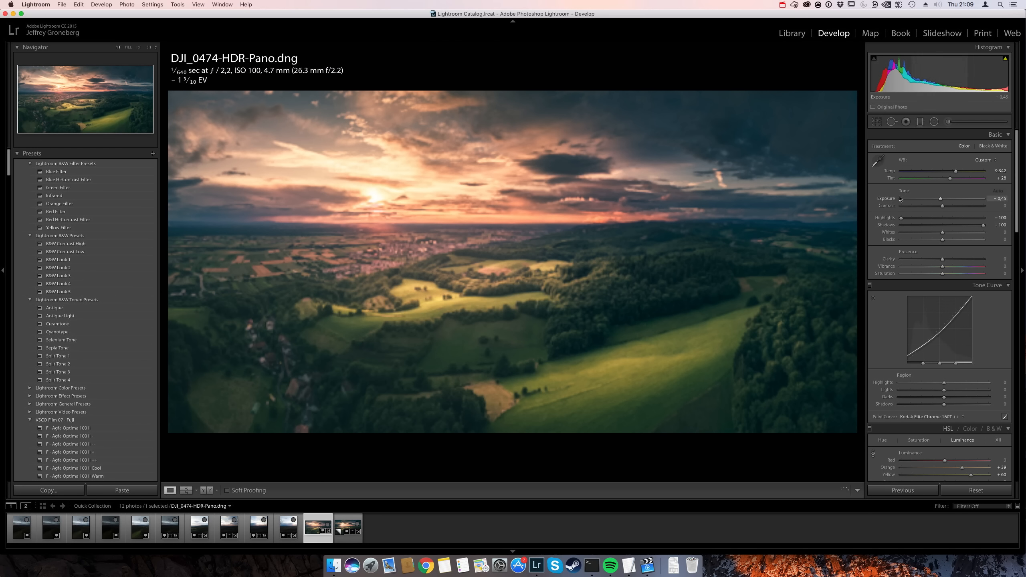
{"action": "left_click", "coordinate": [876, 122]}
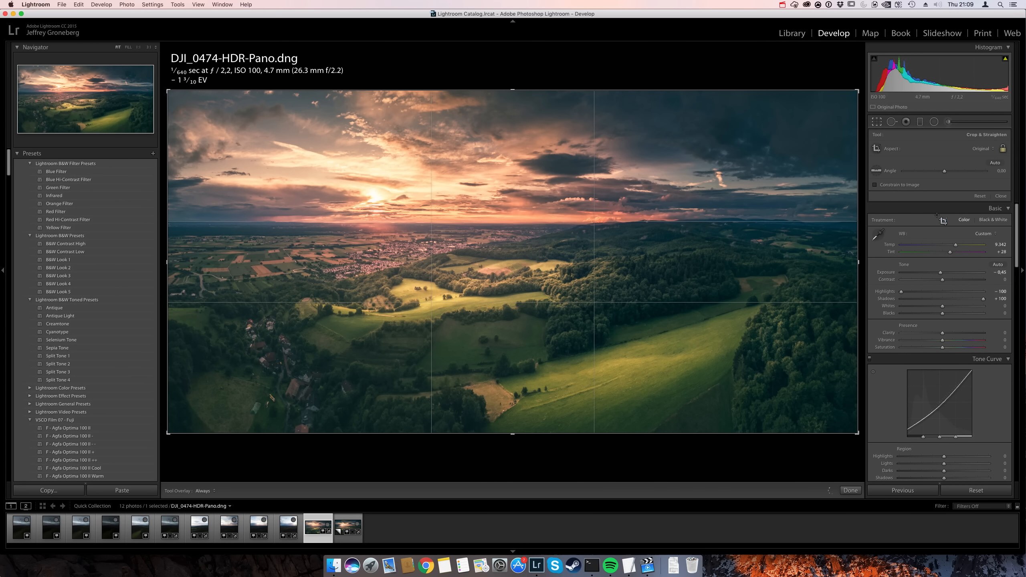
{"action": "left_click", "coordinate": [979, 149]}
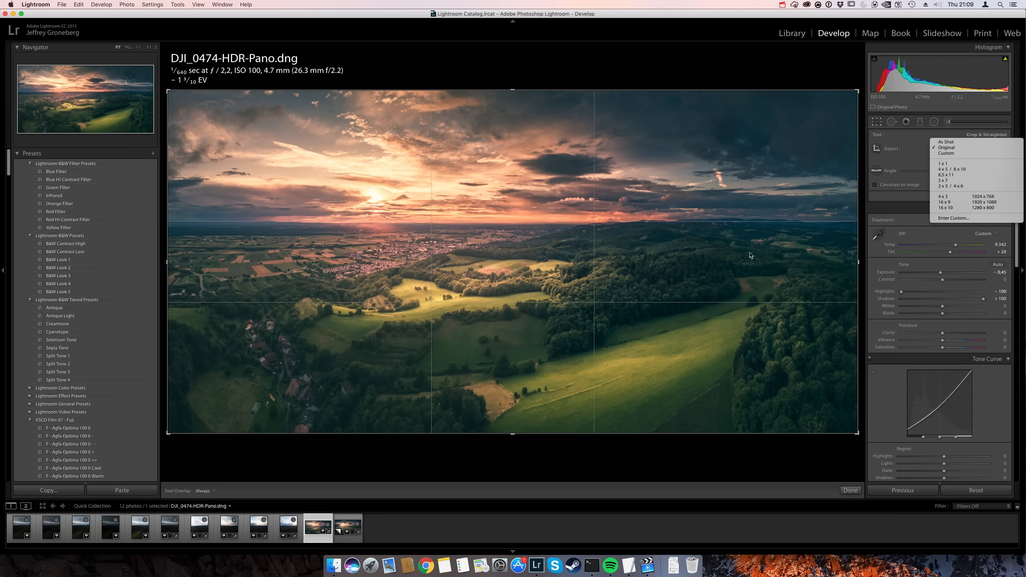
{"action": "left_click", "coordinate": [945, 202]}
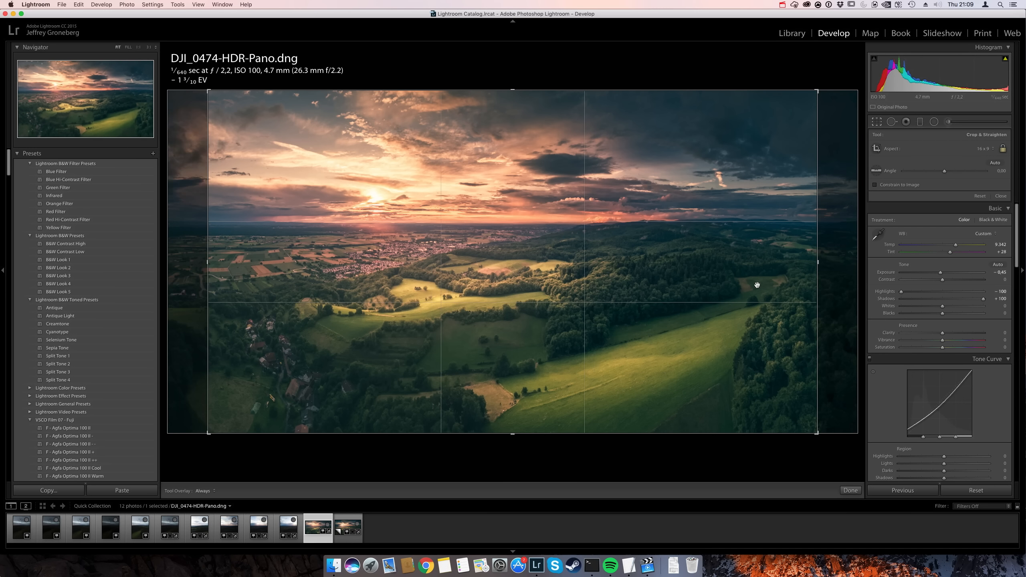
{"action": "left_click_drag", "start_coordinate": [757, 285], "coordinate": [728, 290]}
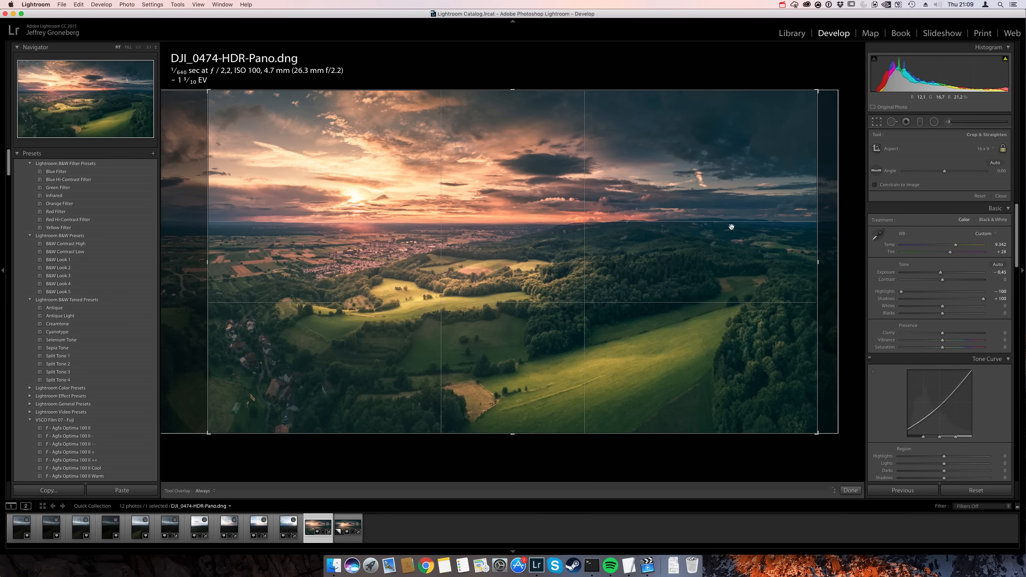
{"action": "left_click", "coordinate": [851, 491]}
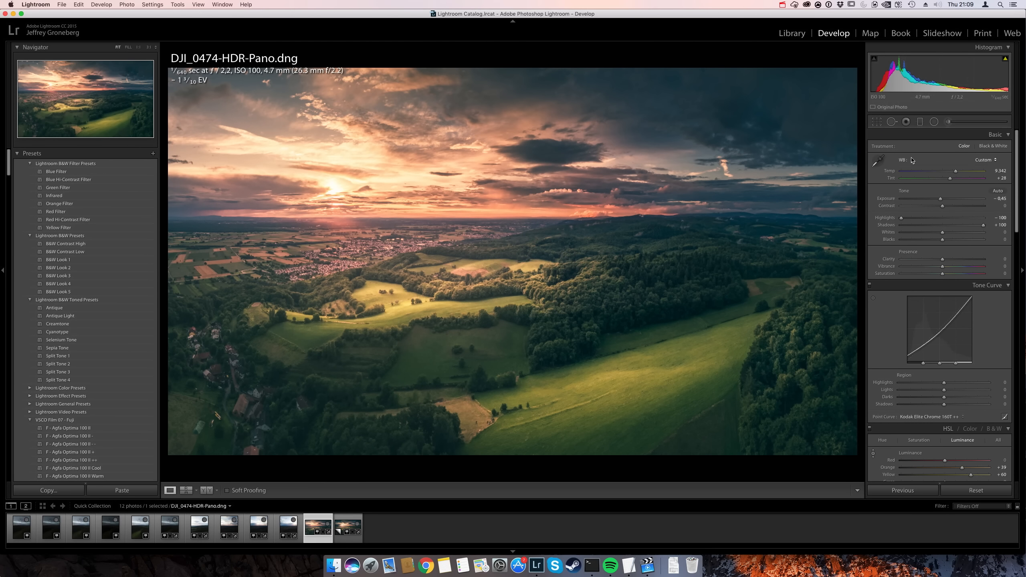
- Add a large radial filter over the dark clouds in the upper-right sky with Exposure 0.76 and a warmer Temp, and finish editing
{"action": "left_click", "coordinate": [934, 122]}
{"action": "left_click_drag", "start_coordinate": [712, 101], "coordinate": [865, 181]}
{"action": "left_click_drag", "start_coordinate": [712, 101], "coordinate": [725, 112]}
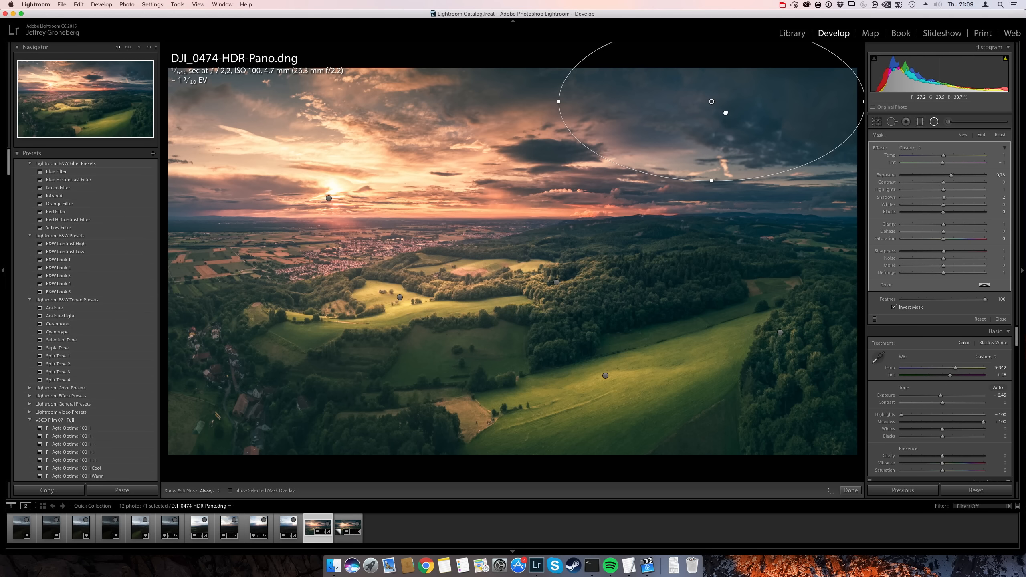
{"action": "mouse_move", "coordinate": [944, 158]}
{"action": "left_mouse_down"}
{"action": "mouse_move", "coordinate": [964, 161]}
{"action": "mouse_move", "coordinate": [954, 159]}
{"action": "left_mouse_up"}
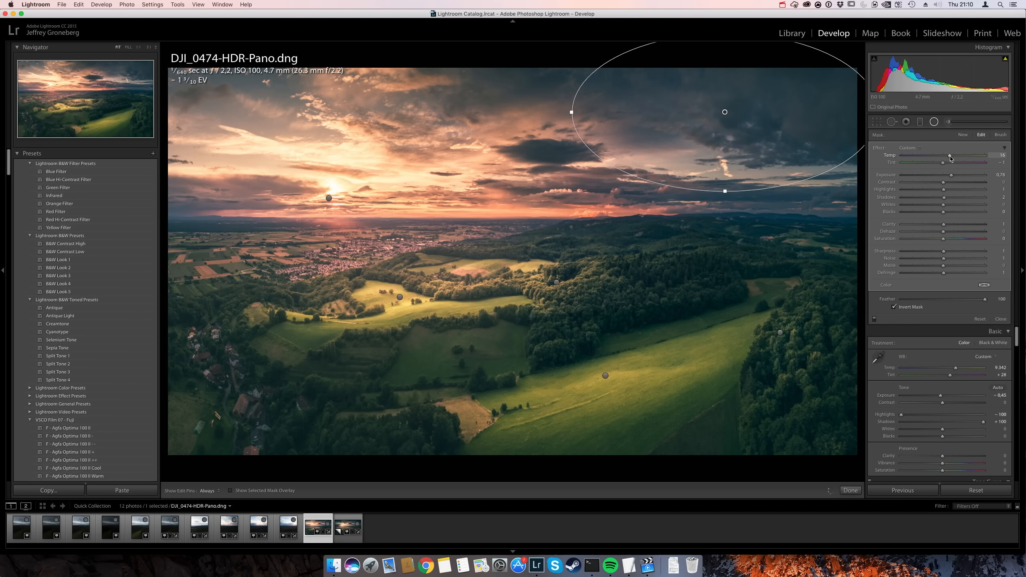
{"action": "key", "text": "Escape"}
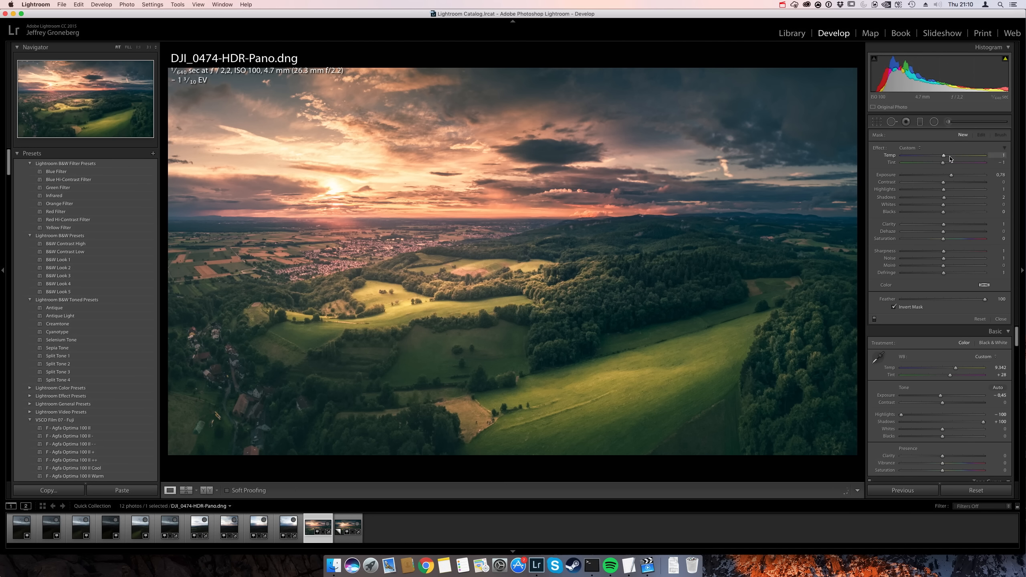
- Darken the shaded forest edge and field border in the valley with a small adjustment brush at slightly negative Exposure
{"action": "left_click", "coordinate": [951, 122]}
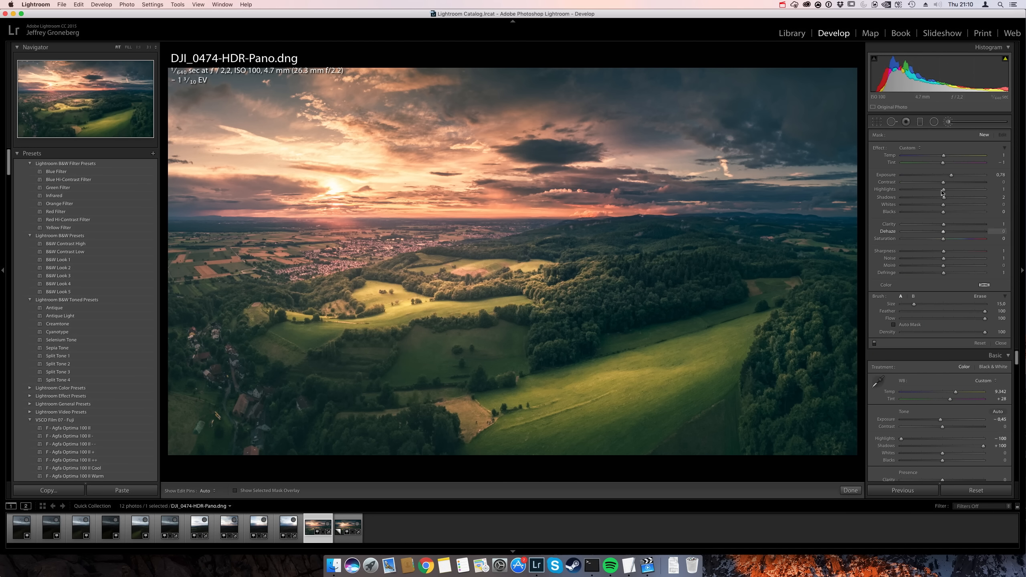
{"action": "left_click", "coordinate": [941, 176]}
{"action": "key", "text": "bracketleft"}
{"action": "key", "text": "bracketleft"}
{"action": "key", "text": "bracketright"}
{"action": "mouse_move", "coordinate": [508, 335]}
{"action": "left_mouse_down"}
{"action": "mouse_move", "coordinate": [463, 355]}
{"action": "mouse_move", "coordinate": [410, 355]}
{"action": "mouse_move", "coordinate": [398, 370]}
{"action": "mouse_move", "coordinate": [405, 377]}
{"action": "mouse_move", "coordinate": [409, 359]}
{"action": "mouse_move", "coordinate": [525, 328]}
{"action": "mouse_move", "coordinate": [511, 358]}
{"action": "mouse_move", "coordinate": [465, 372]}
{"action": "mouse_move", "coordinate": [304, 365]}
{"action": "mouse_move", "coordinate": [527, 321]}
{"action": "mouse_move", "coordinate": [536, 345]}
{"action": "mouse_move", "coordinate": [562, 342]}
{"action": "mouse_move", "coordinate": [734, 298]}
{"action": "left_mouse_up"}
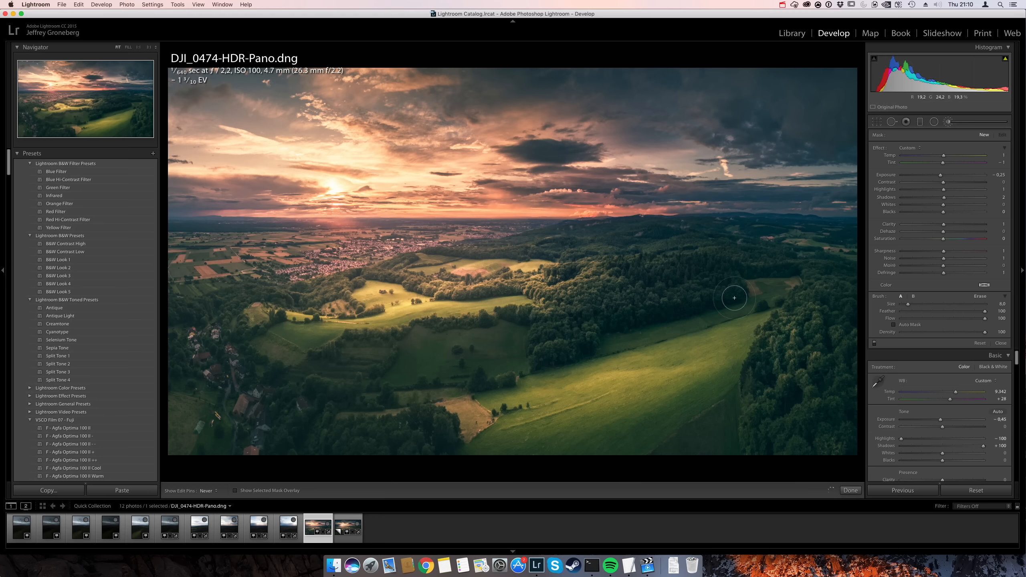
{"action": "key", "text": "h"}
{"action": "left_click_drag", "start_coordinate": [587, 319], "coordinate": [585, 320]}
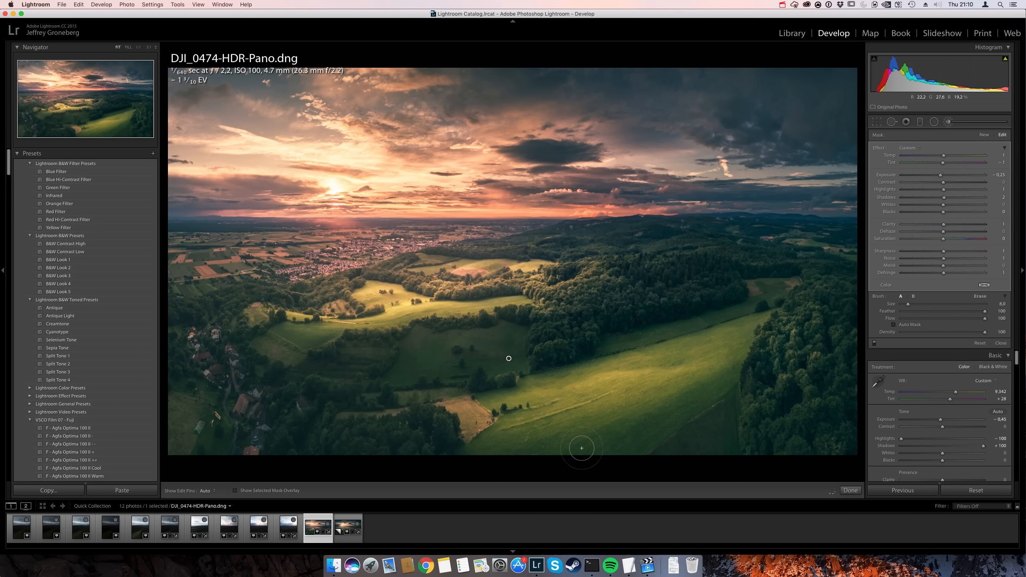
- Inspect the darkened brush strokes with the edit pins hidden and shown, and finish brush editing
{"action": "key", "text": "h"}
{"action": "key", "text": "h"}
{"action": "key", "text": "h"}
{"action": "key", "text": "h"}
{"action": "key", "text": "k"}
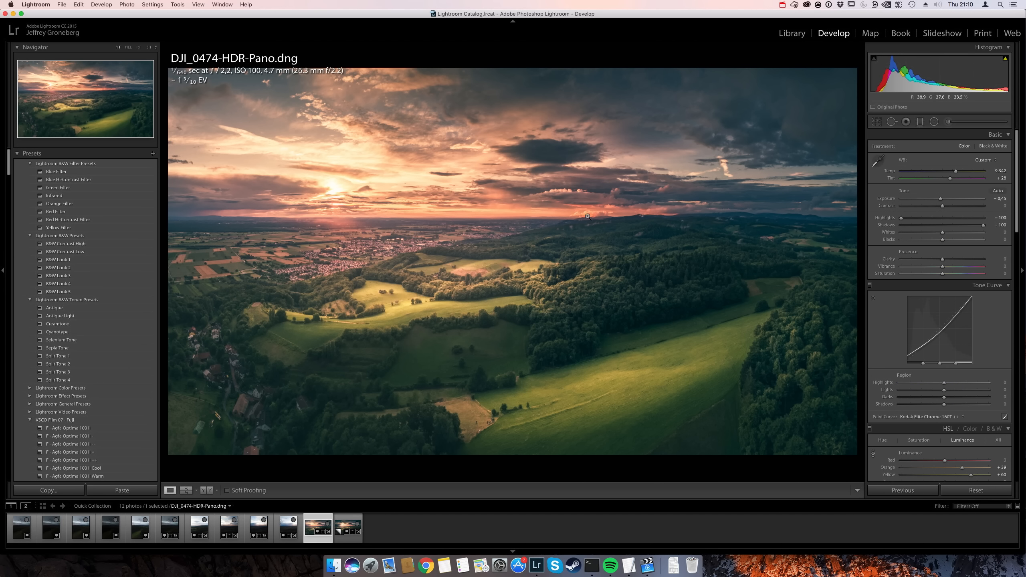
- Add a flat radial filter over the distant town, tilt it along the buildings, set Exposure 0.42 and Temp 20, and finish editing
{"action": "left_click", "coordinate": [933, 121]}
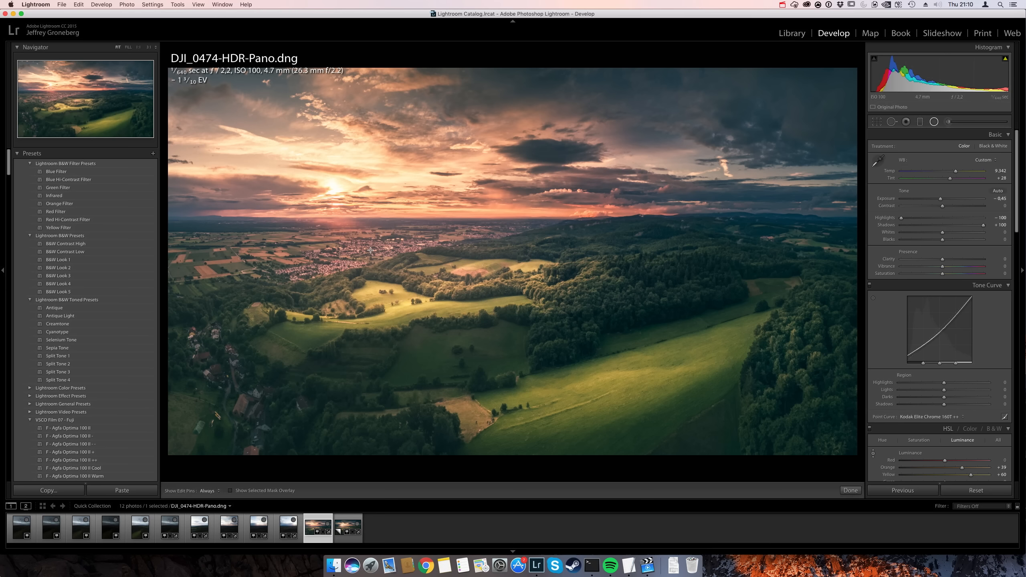
{"action": "left_click_drag", "start_coordinate": [357, 246], "coordinate": [453, 271]}
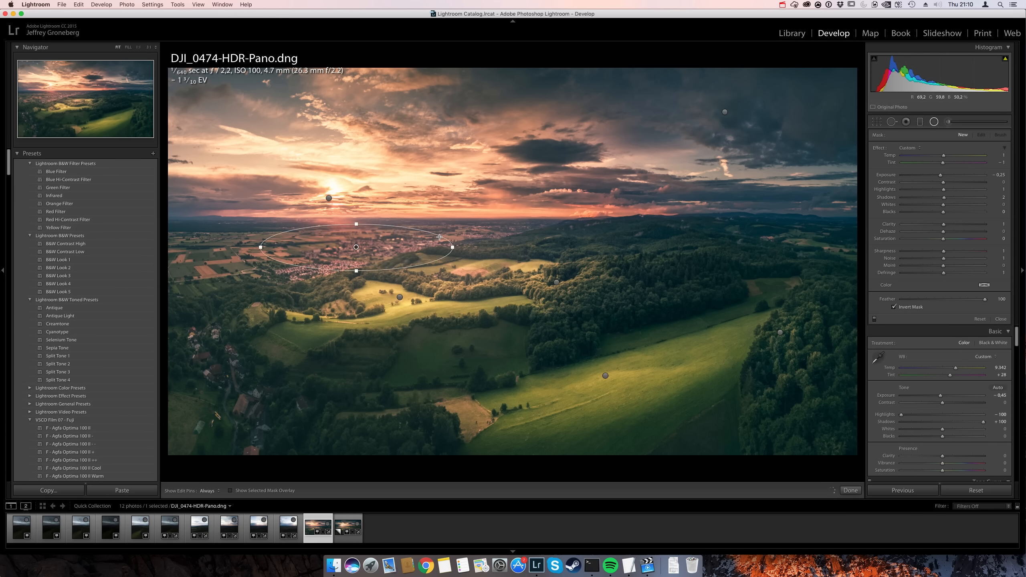
{"action": "left_click_drag", "start_coordinate": [438, 224], "coordinate": [438, 224]}
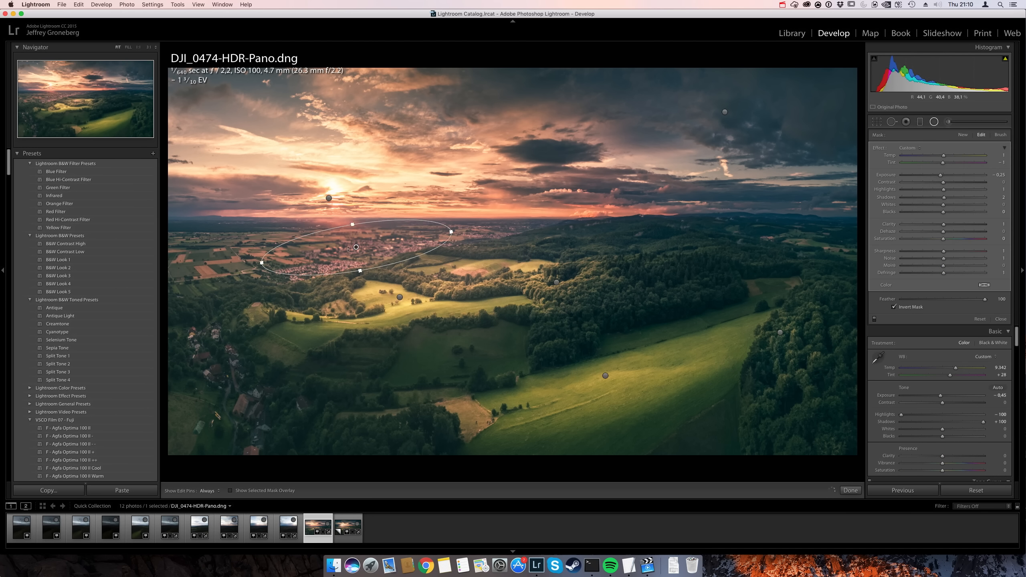
{"action": "left_click_drag", "start_coordinate": [360, 250], "coordinate": [360, 250]}
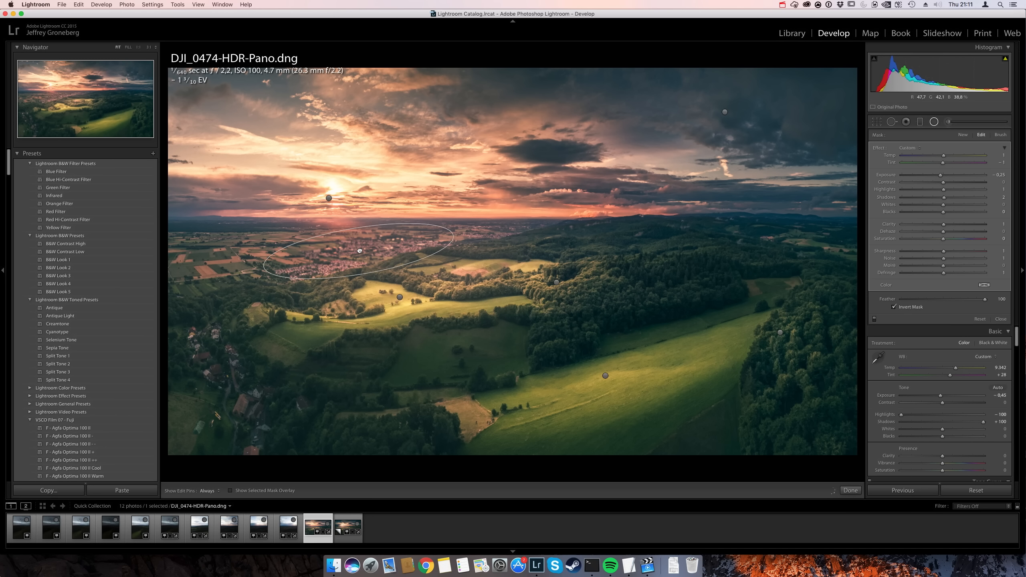
{"action": "left_click", "coordinate": [948, 176]}
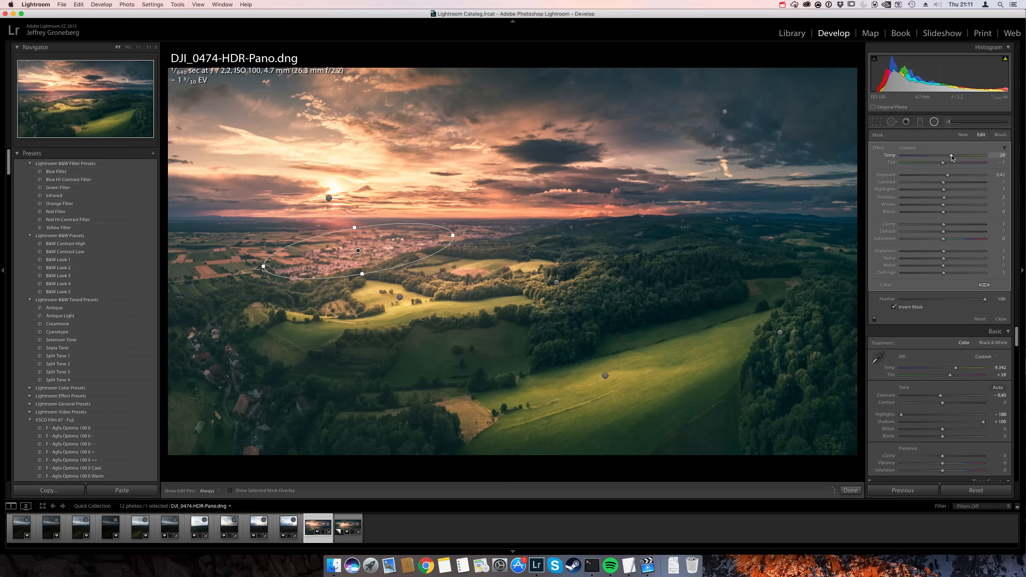
{"action": "key", "text": "shift+m"}
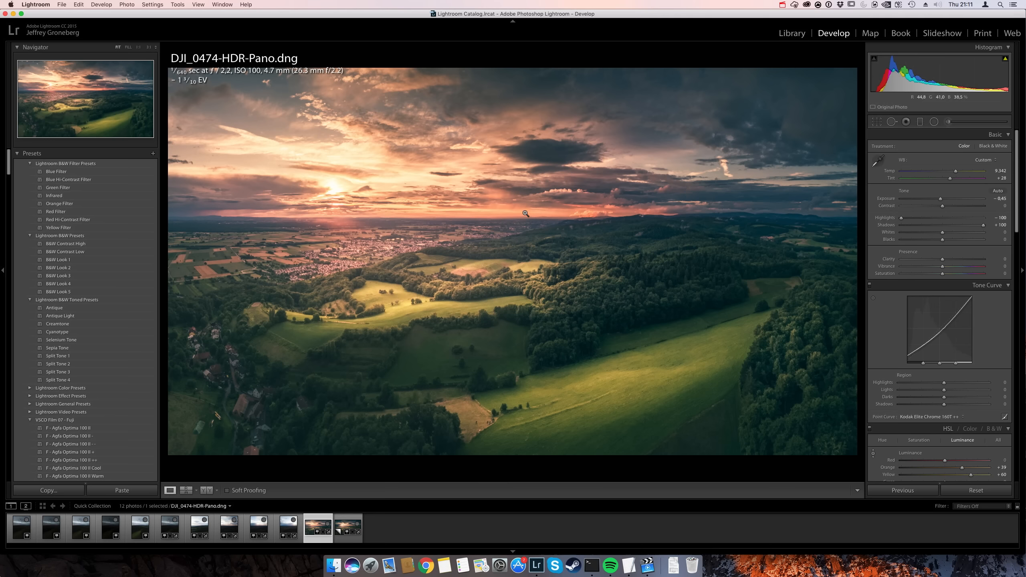
- Add a wide, flattened radial filter over the right-hand horizon with raised Exposure and Clarity and a warmer Temp, and finish editing
{"action": "key", "text": "shift+m"}
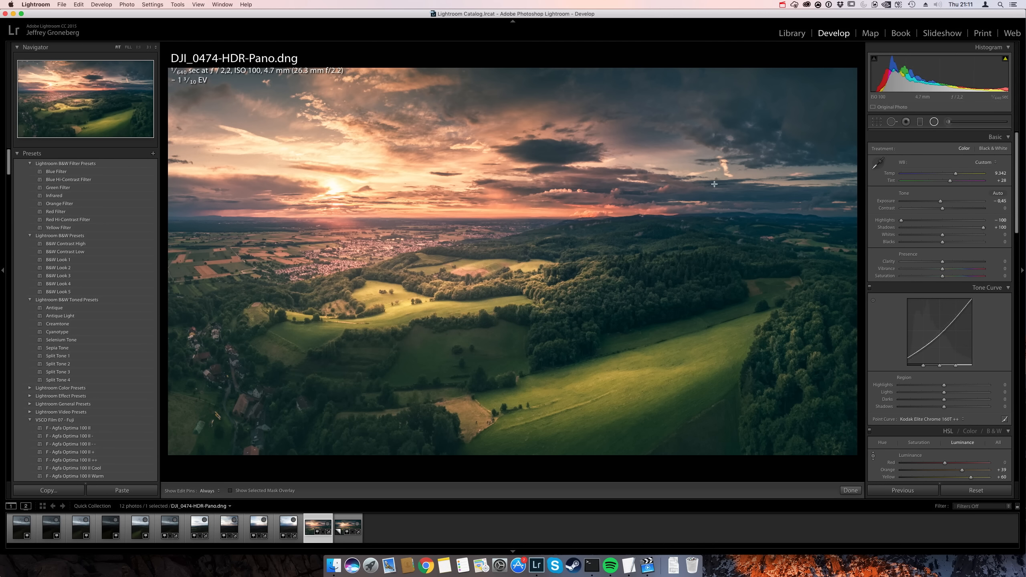
{"action": "left_click_drag", "start_coordinate": [810, 238], "coordinate": [845, 237]}
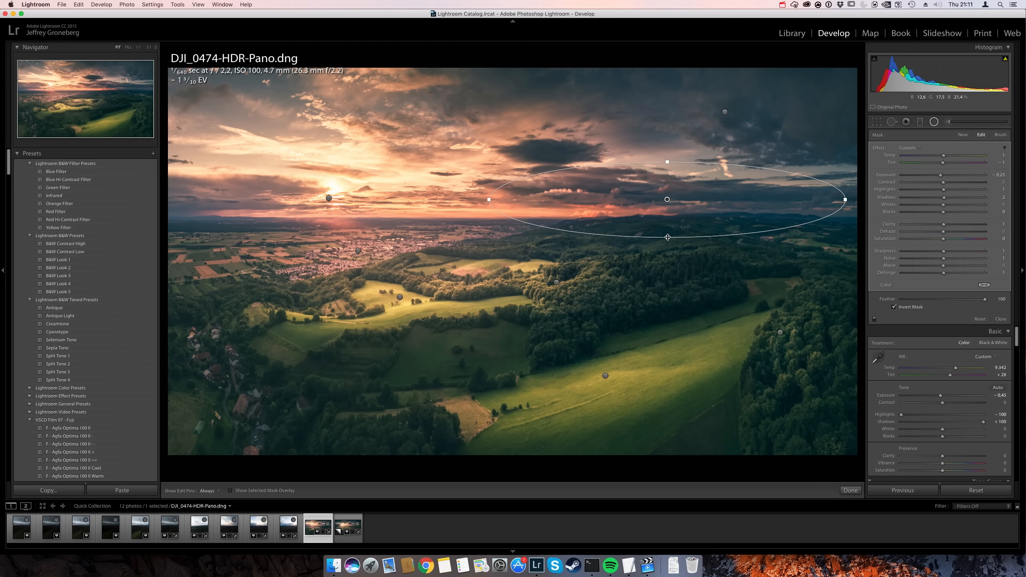
{"action": "left_click_drag", "start_coordinate": [667, 238], "coordinate": [668, 231]}
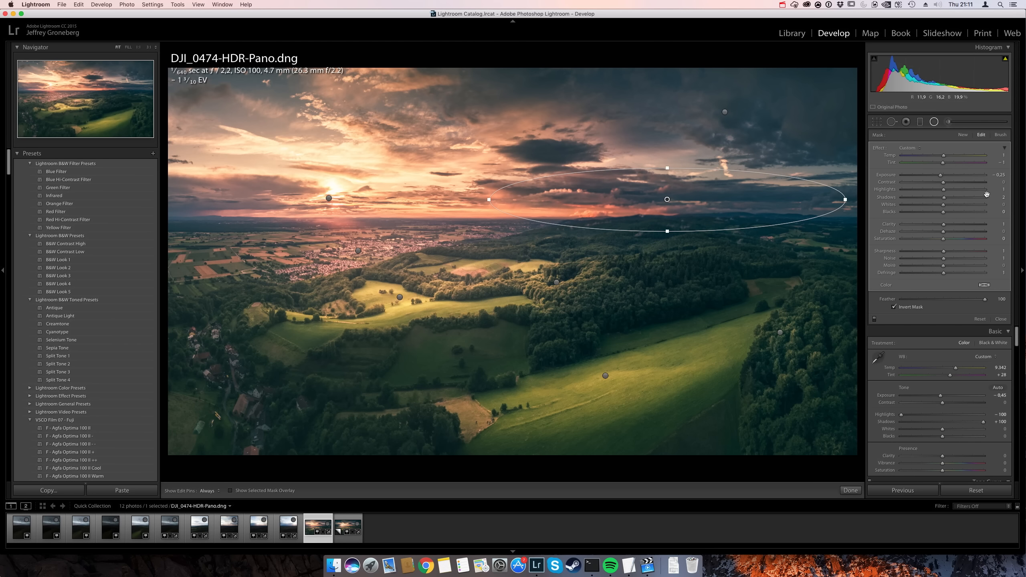
{"action": "left_click", "coordinate": [949, 177]}
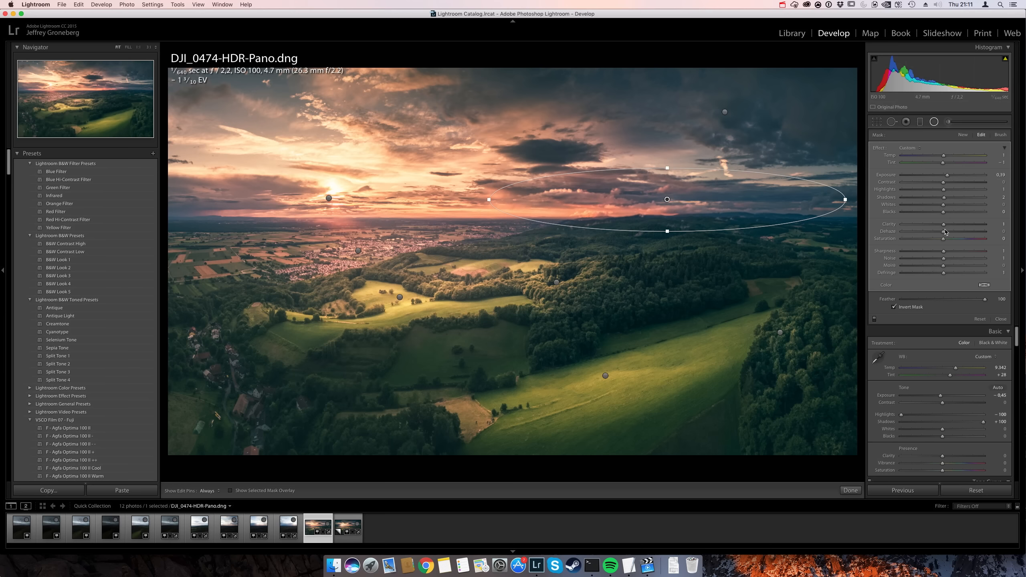
{"action": "left_click", "coordinate": [969, 225]}
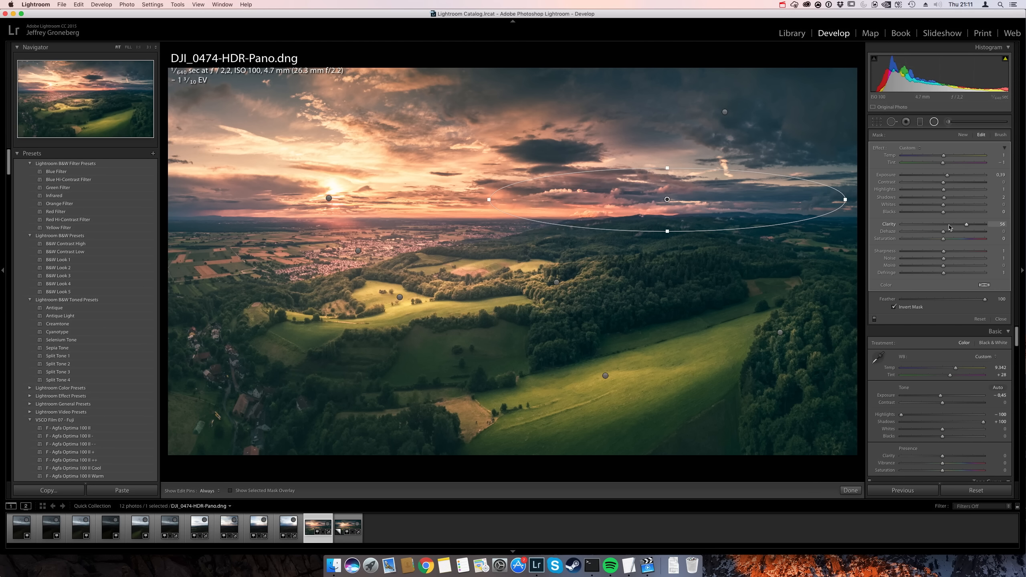
{"action": "left_click", "coordinate": [961, 225]}
{"action": "left_click", "coordinate": [950, 158]}
{"action": "left_click", "coordinate": [934, 122]}
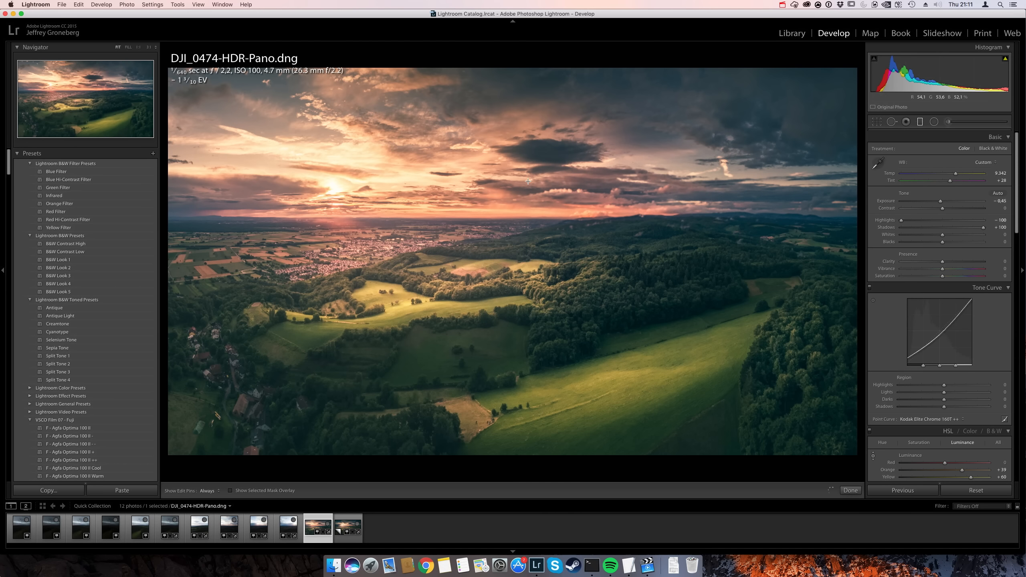
- Add a nearly horizontal graduated filter over the sky with Exposure -0.63, a cooler Temp of -19 and Clarity 41
{"action": "key", "text": "shift+m"}
{"action": "left_click_drag", "start_coordinate": [506, 151], "coordinate": [507, 154]}
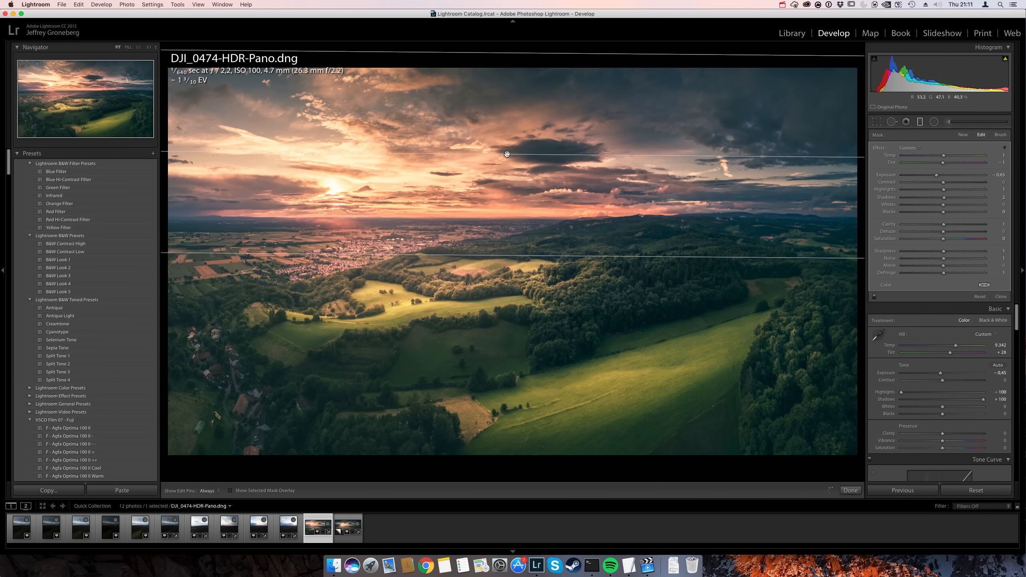
{"action": "left_click", "coordinate": [955, 156]}
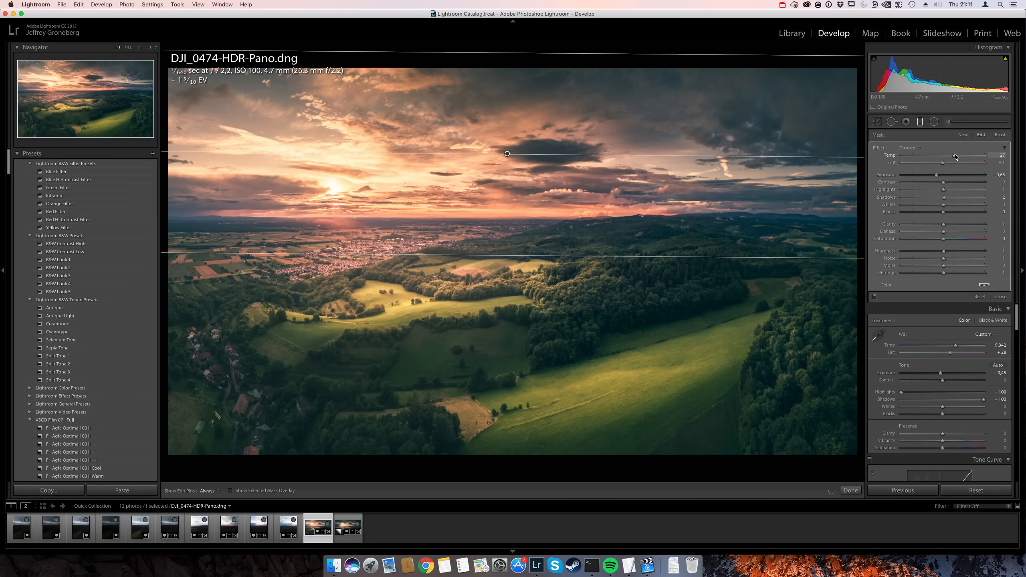
{"action": "left_click", "coordinate": [929, 156]}
{"action": "left_click_drag", "start_coordinate": [929, 156], "coordinate": [933, 156]}
{"action": "left_click", "coordinate": [951, 156]}
{"action": "left_click", "coordinate": [935, 156]}
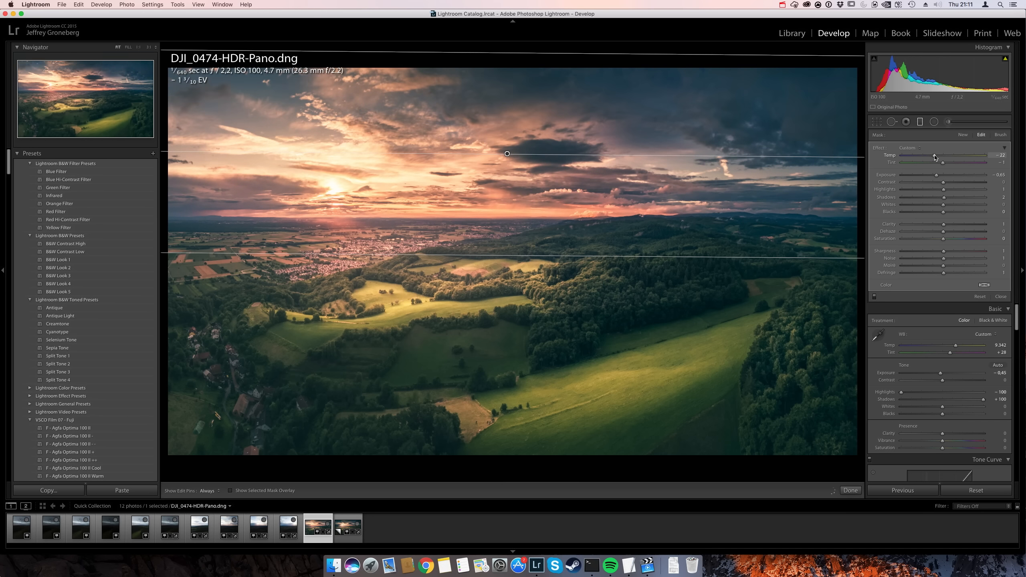
{"action": "left_click", "coordinate": [935, 157]}
{"action": "left_click", "coordinate": [962, 225]}
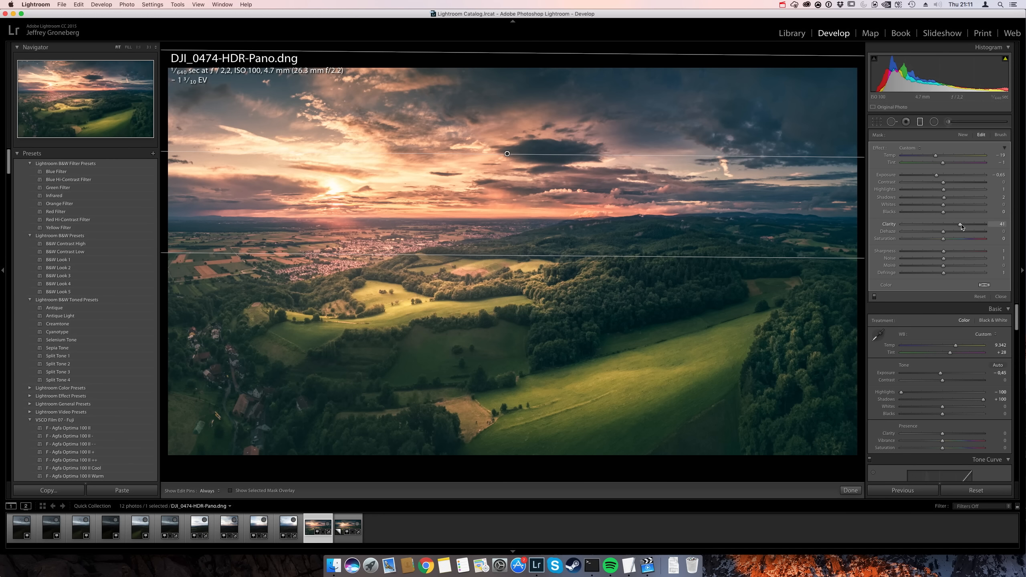
- Finish adjusting the sky's graduated filter and set the photo's overall Contrast to +26
{"action": "left_click_drag", "start_coordinate": [955, 226], "coordinate": [952, 228]}
{"action": "key", "text": "m"}
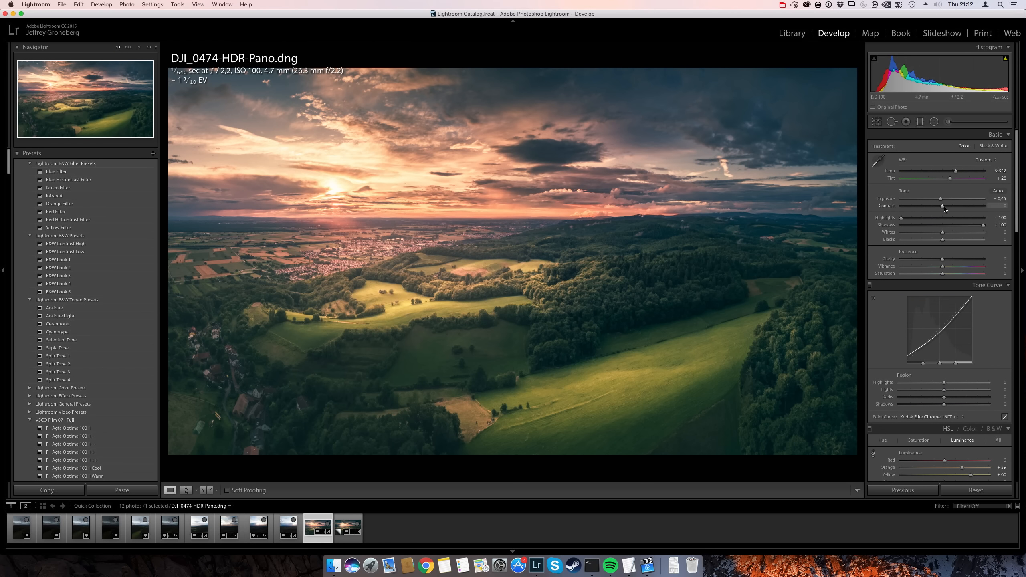
{"action": "left_click_drag", "start_coordinate": [952, 208], "coordinate": [953, 209]}
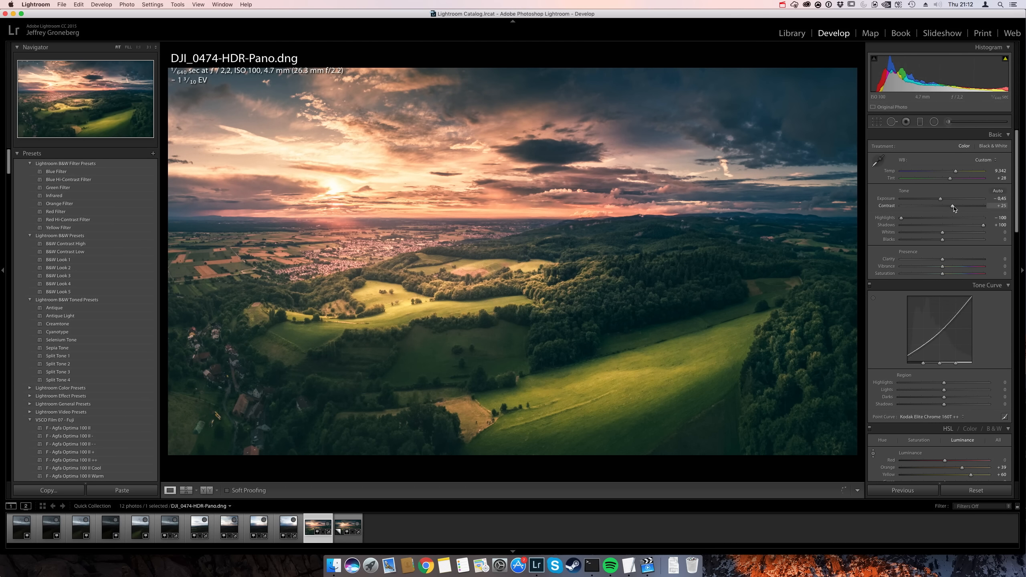
{"action": "left_click_drag", "start_coordinate": [949, 209], "coordinate": [953, 208]}
{"action": "left_click_drag", "start_coordinate": [955, 208], "coordinate": [955, 208]}
- Review the remaining develop settings and compare the edited panorama side by side with its original before returning to the single view
{"action": "scroll", "coordinate": [948, 208], "scroll_direction": "down", "scroll_amount": 10}
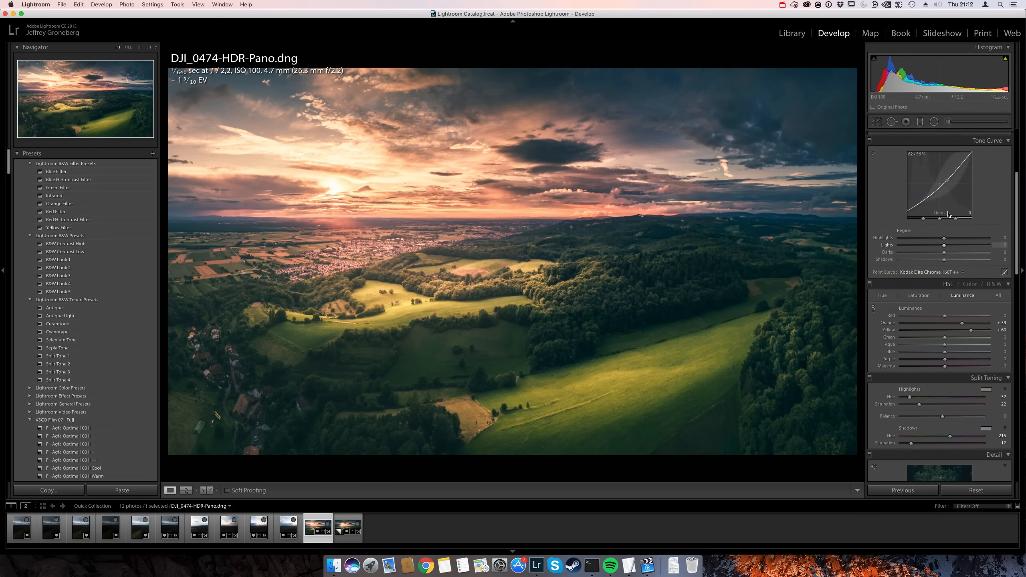
{"action": "scroll", "coordinate": [949, 214], "scroll_direction": "down", "scroll_amount": 12}
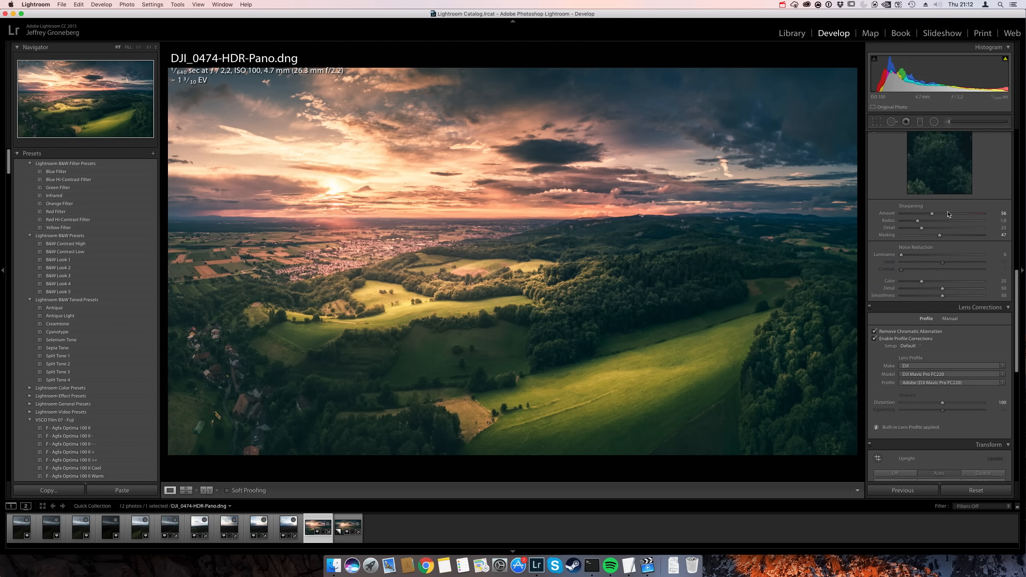
{"action": "scroll", "coordinate": [948, 214], "scroll_direction": "up", "scroll_amount": 10}
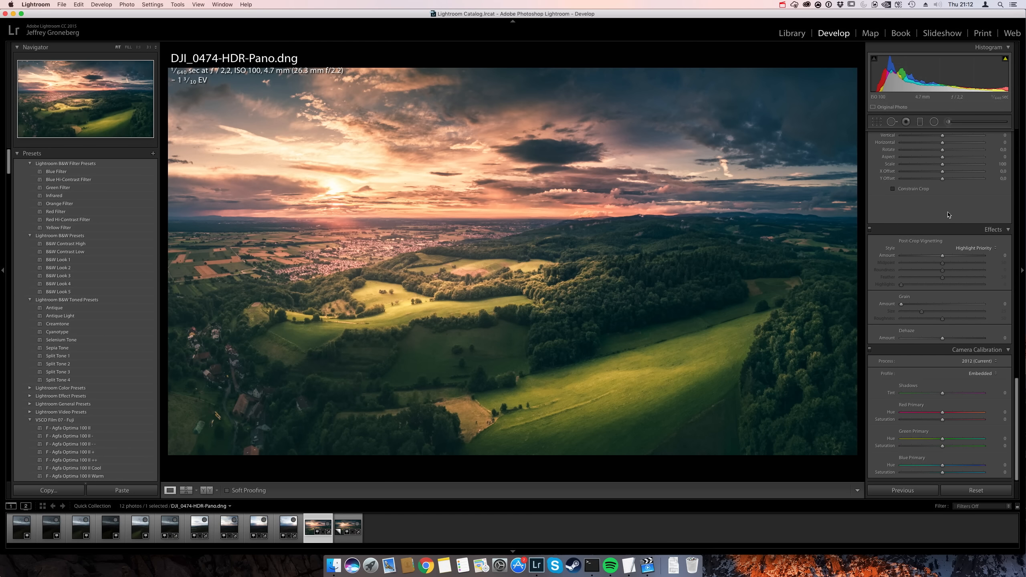
{"action": "scroll", "coordinate": [948, 215], "scroll_direction": "up", "scroll_amount": 10}
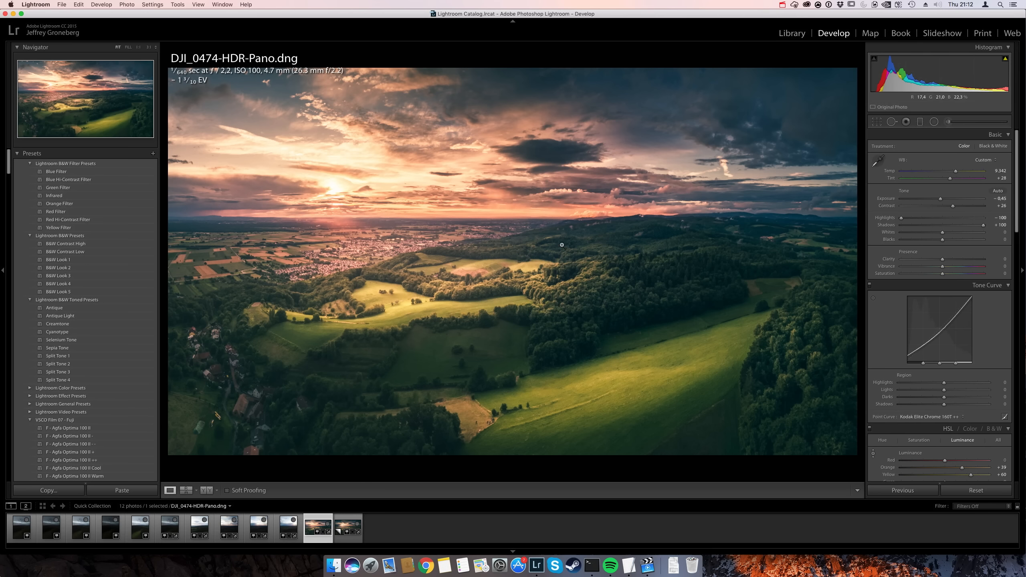
{"action": "key", "text": "y"}
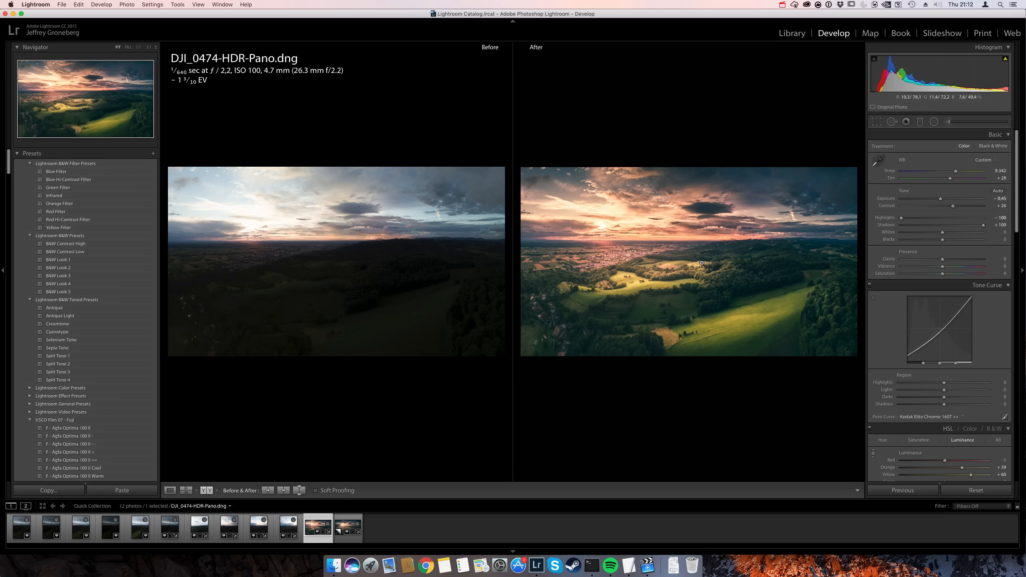
{"action": "key", "text": "y"}
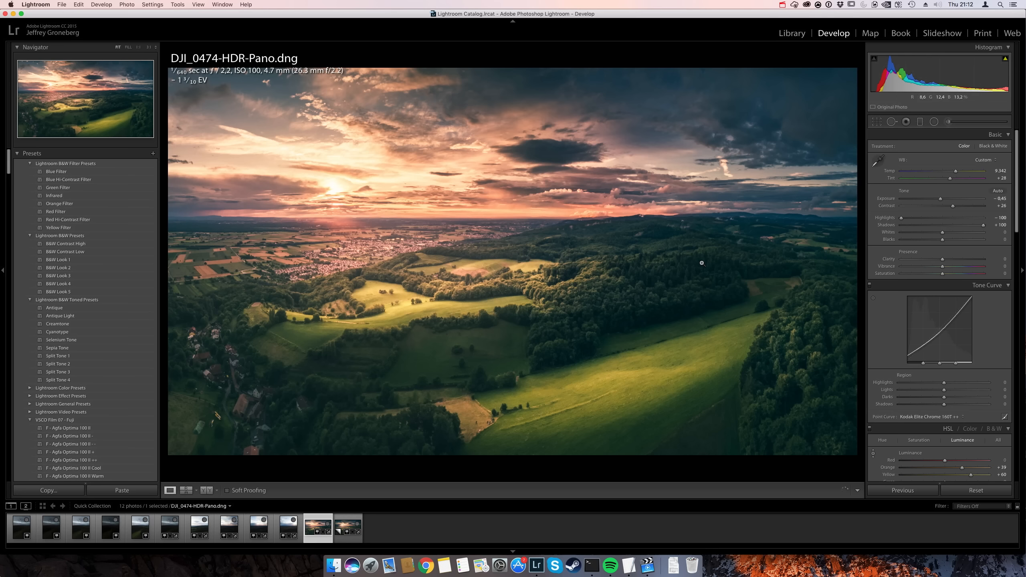